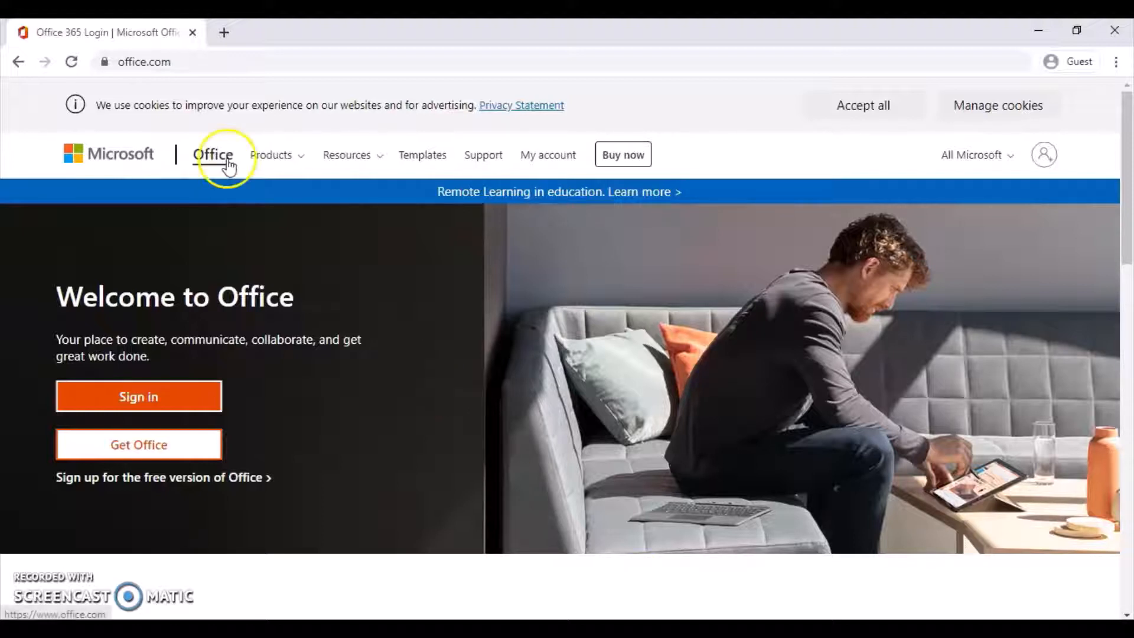
# Sign in to Office with the college e-mail address and account password.
pyautogui.click(172, 393)
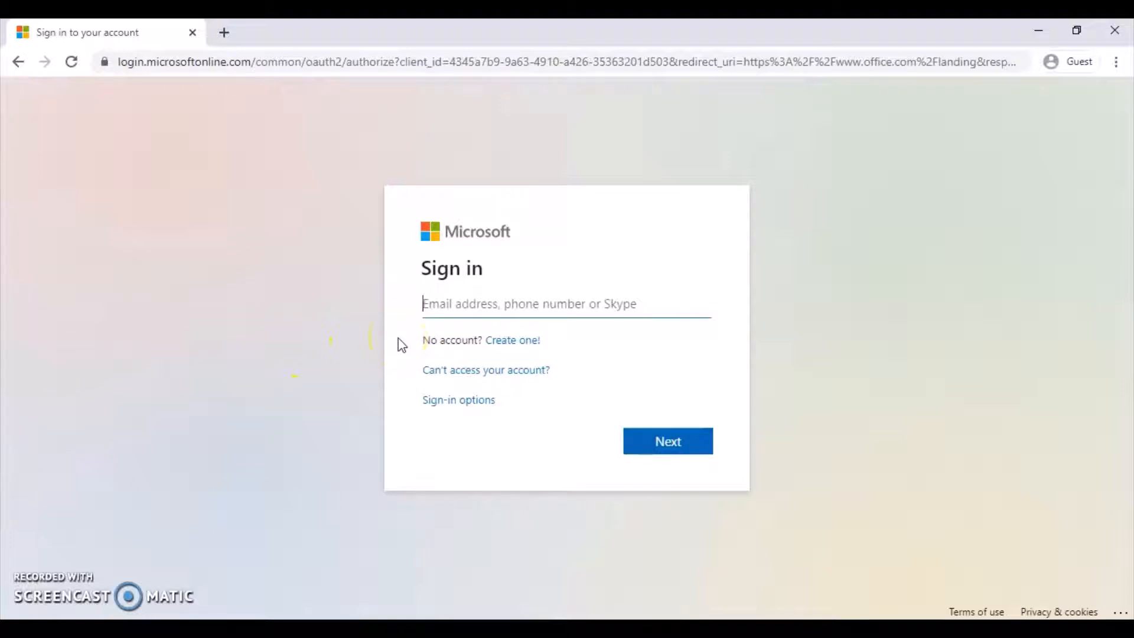
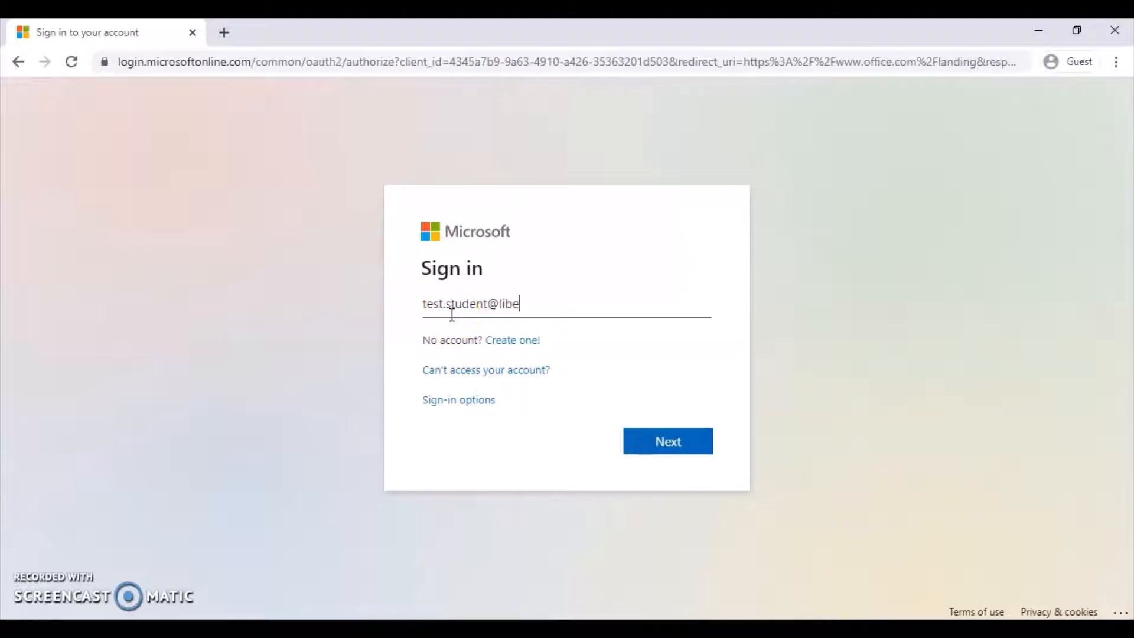
pyautogui.press('Return')
pyautogui.write('••••••')
pyautogui.press('Return')
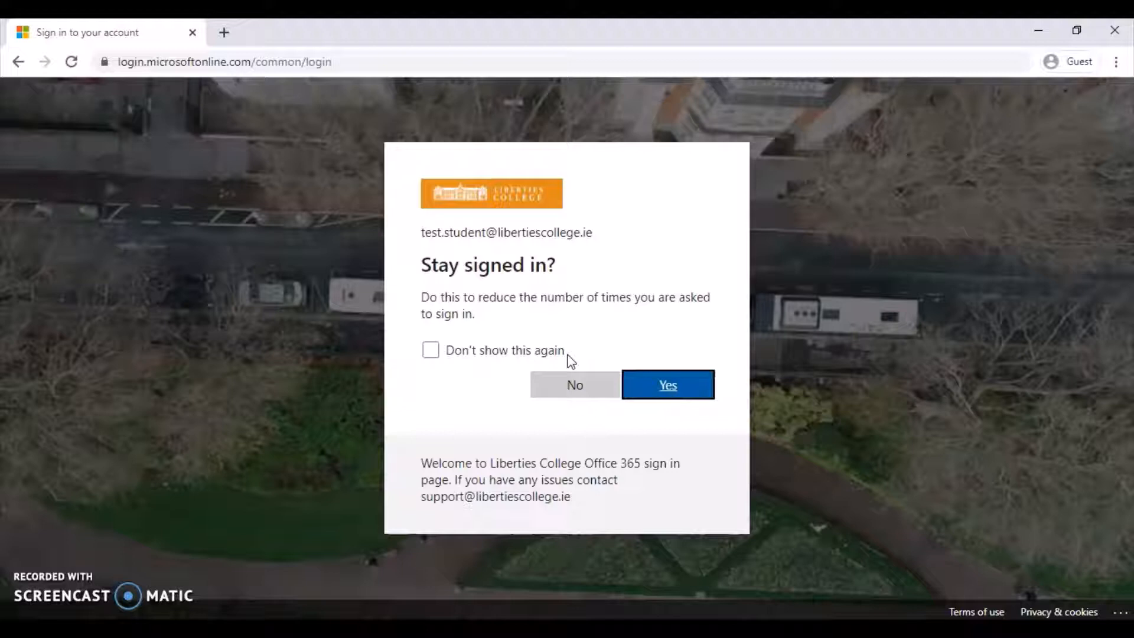
# Confirm Yes to stay signed in and reach the Office 365 home page.
pyautogui.click(632, 384)
pyautogui.click(666, 384)
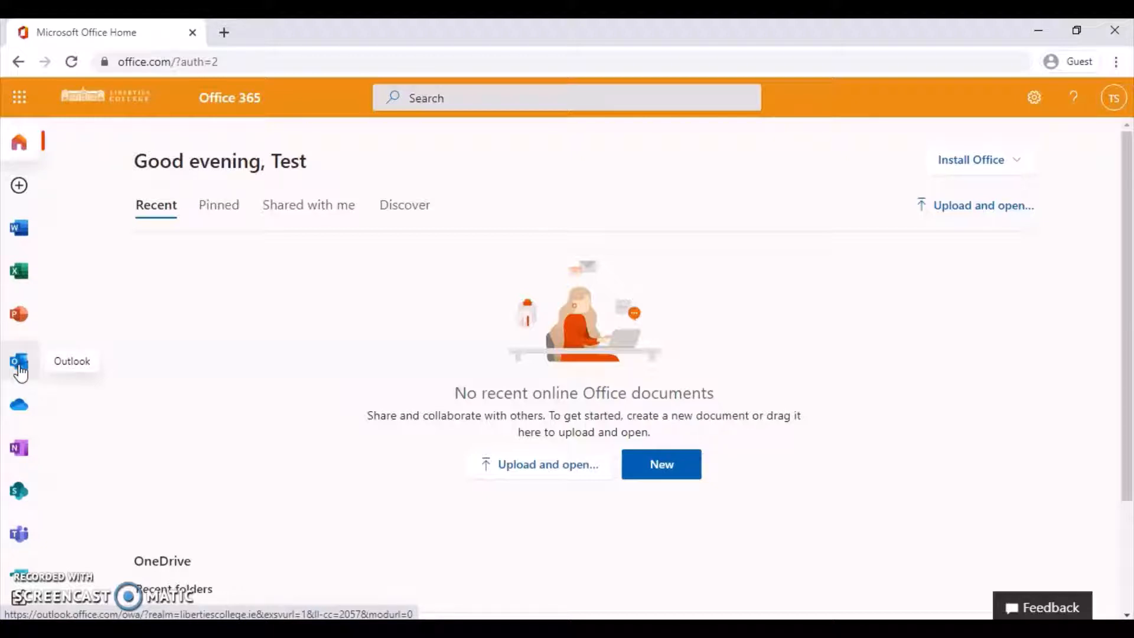
# Open OneDrive and create a new folder named 'College Work' in My files.
pyautogui.click(16, 418)
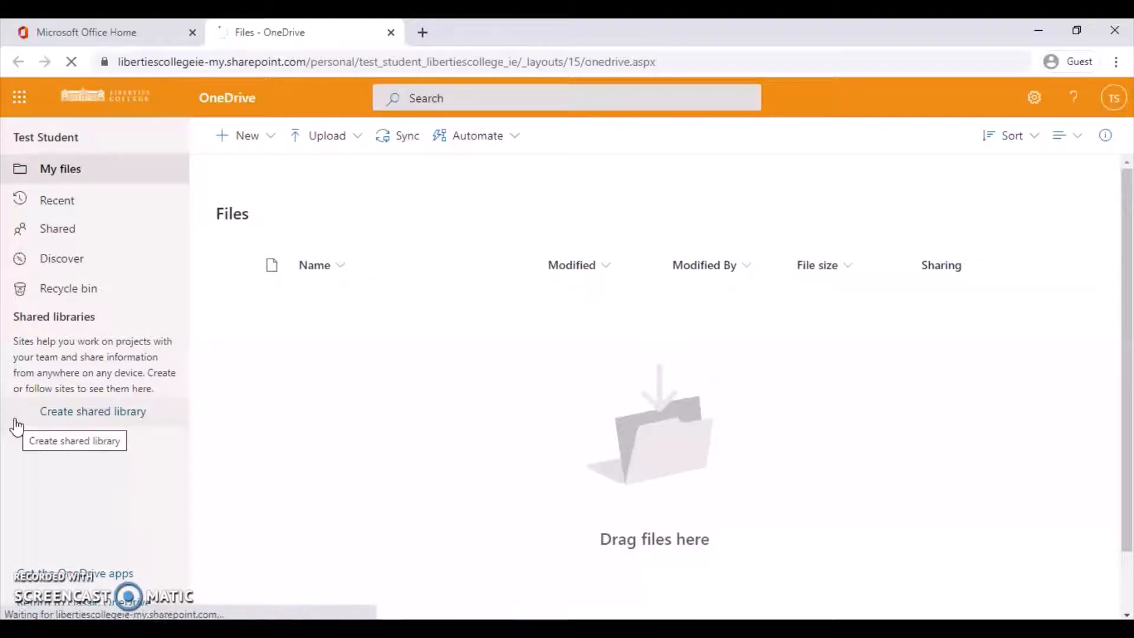
pyautogui.click(237, 139)
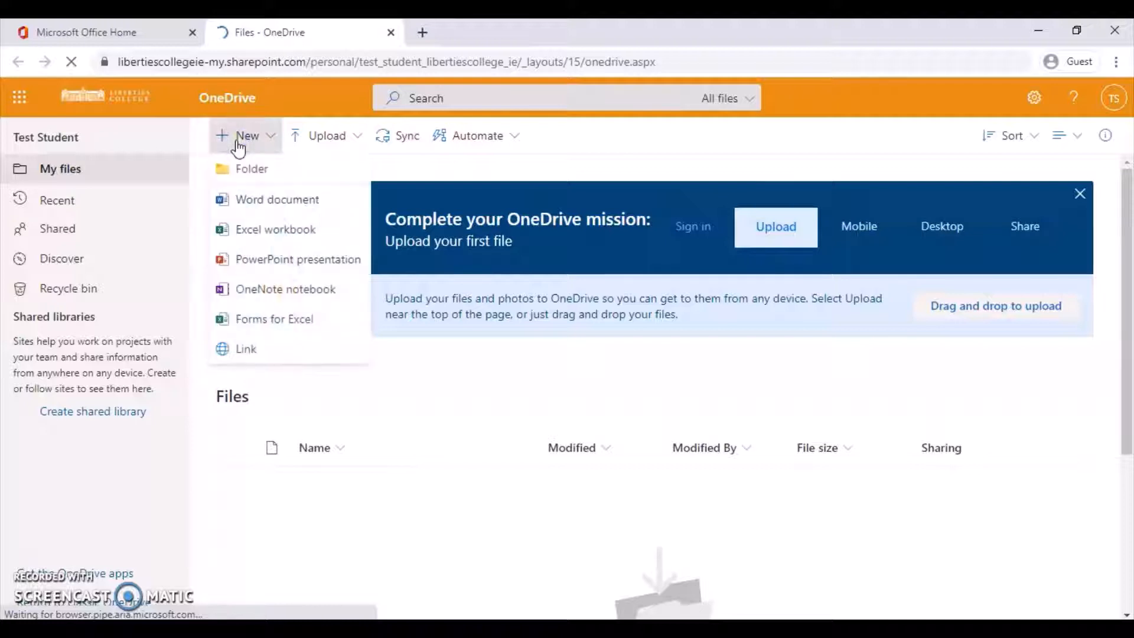
pyautogui.click(243, 177)
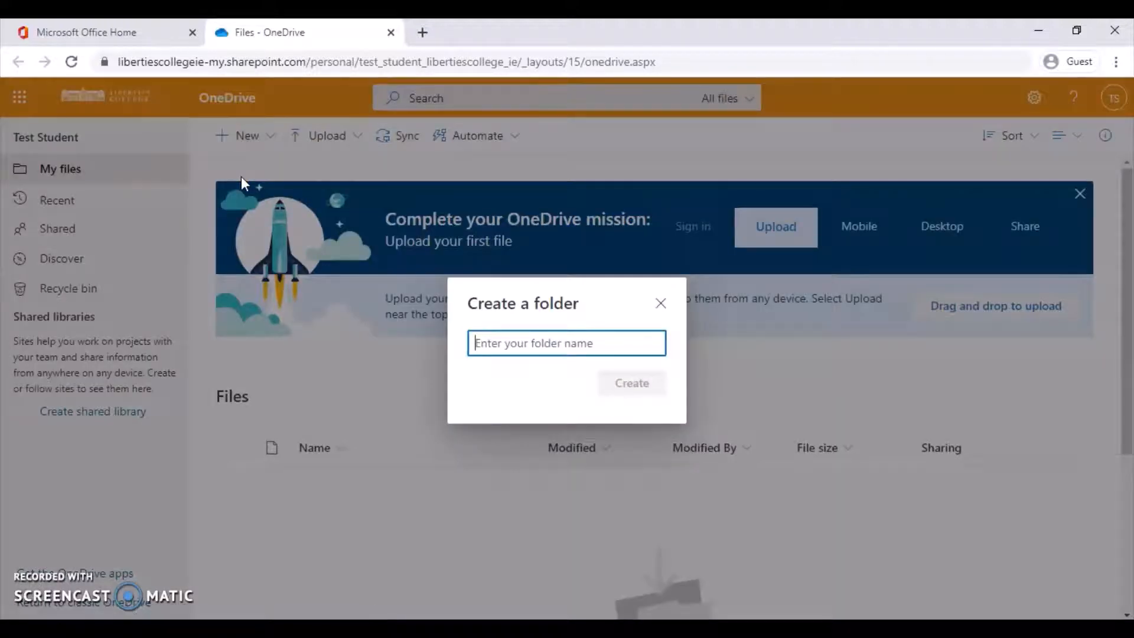
pyautogui.write('College Wo')
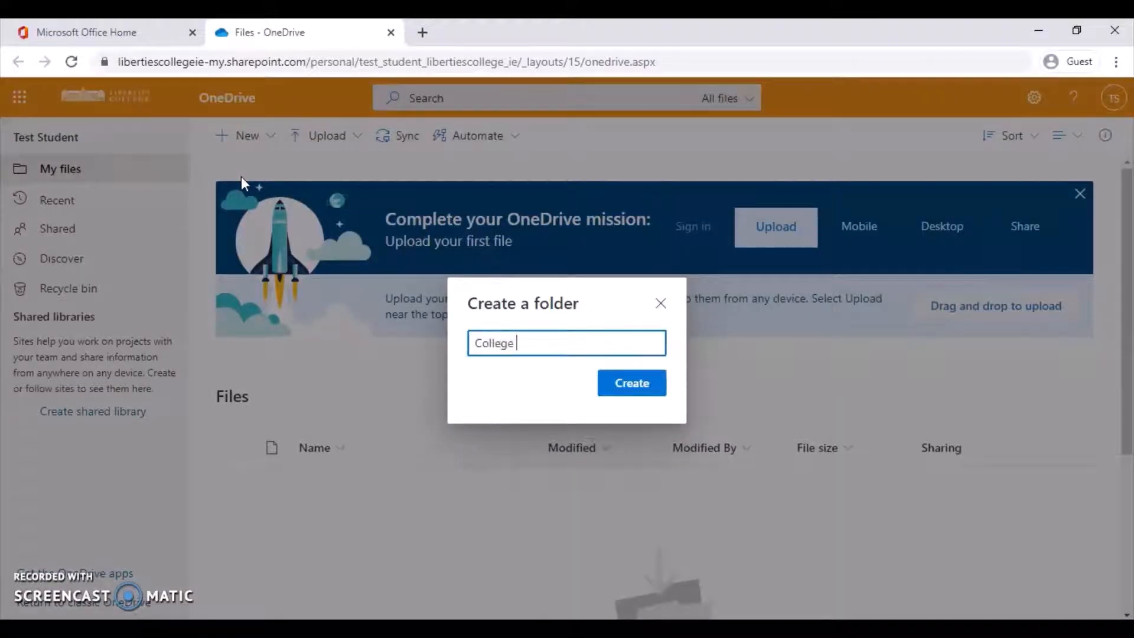
pyautogui.write('rk')
pyautogui.press('Return')
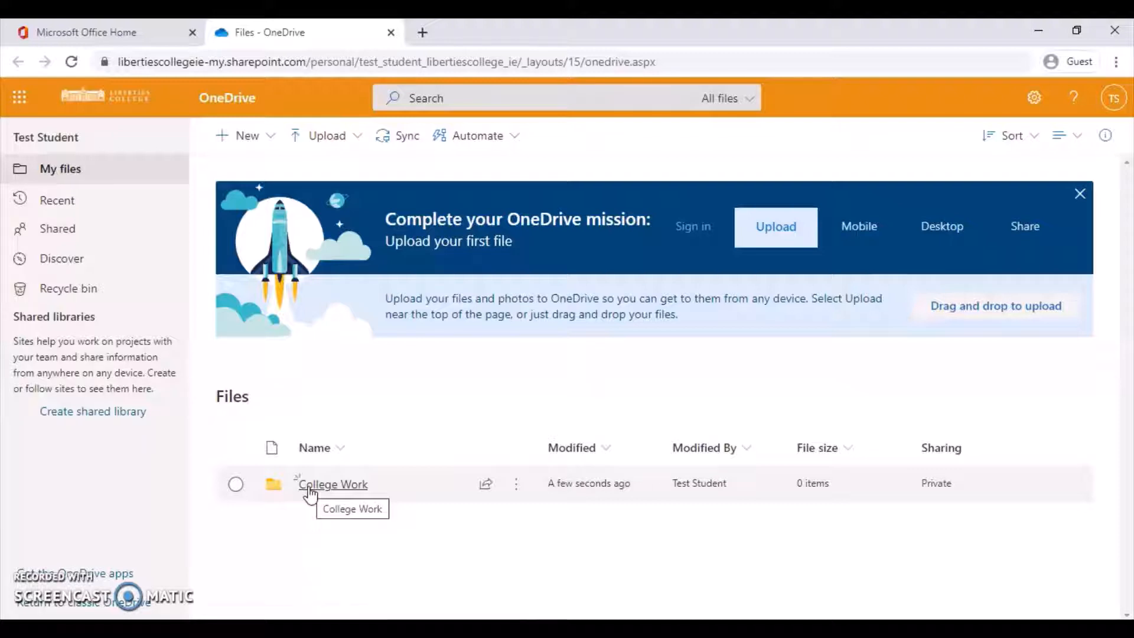
# Inside College Work, create a subfolder named 'Communications'.
pyautogui.click(309, 490)
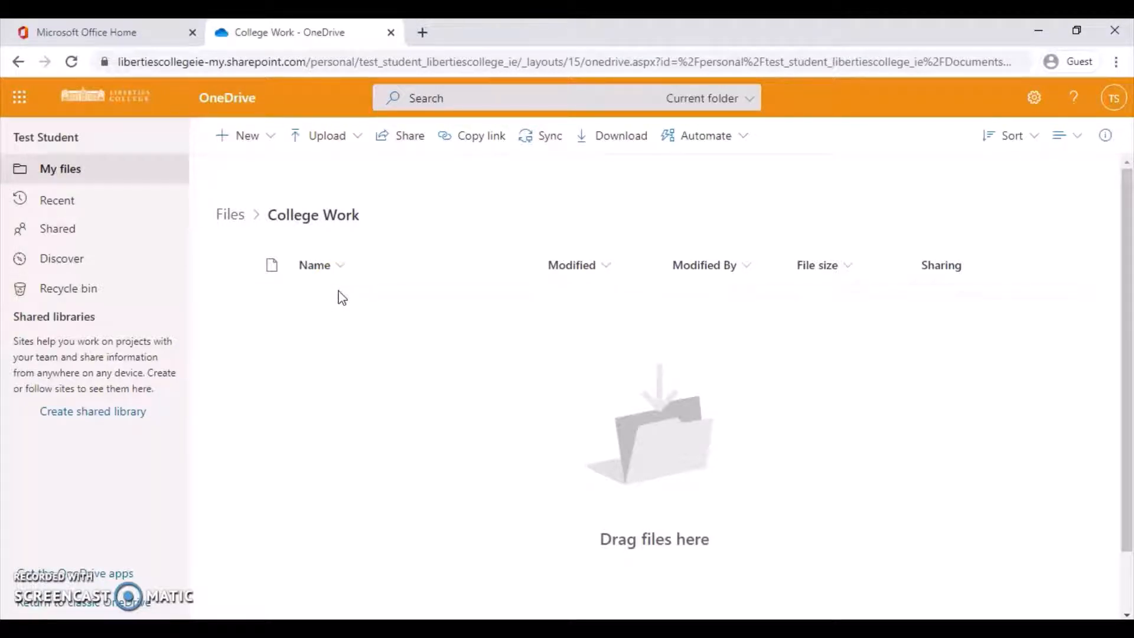
pyautogui.rightClick(307, 348)
pyautogui.click(244, 141)
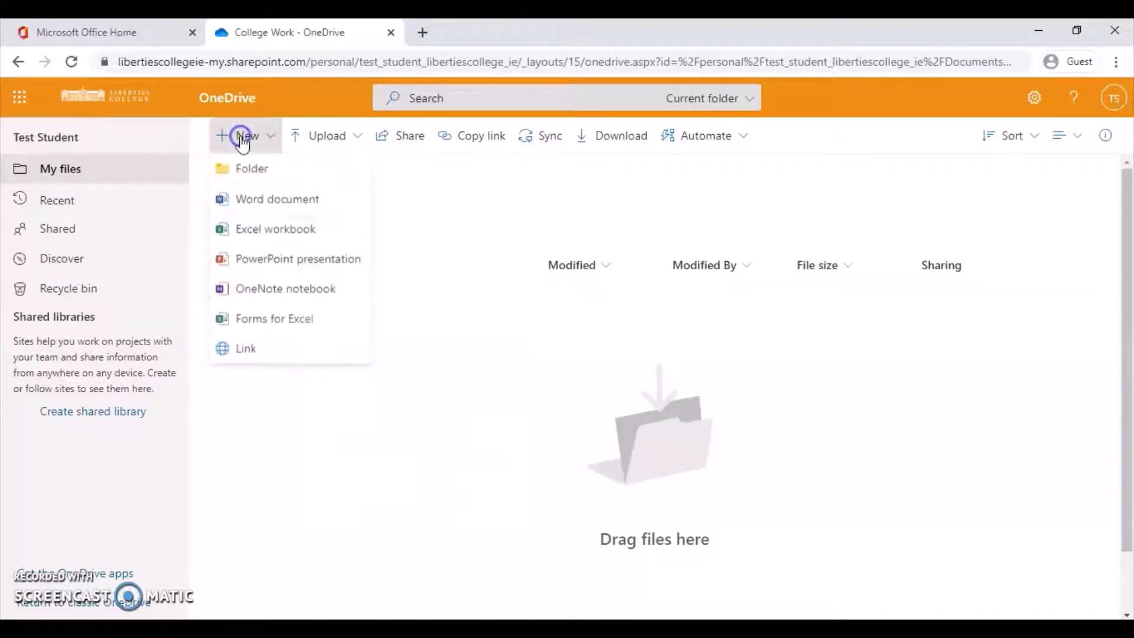
pyautogui.click(246, 172)
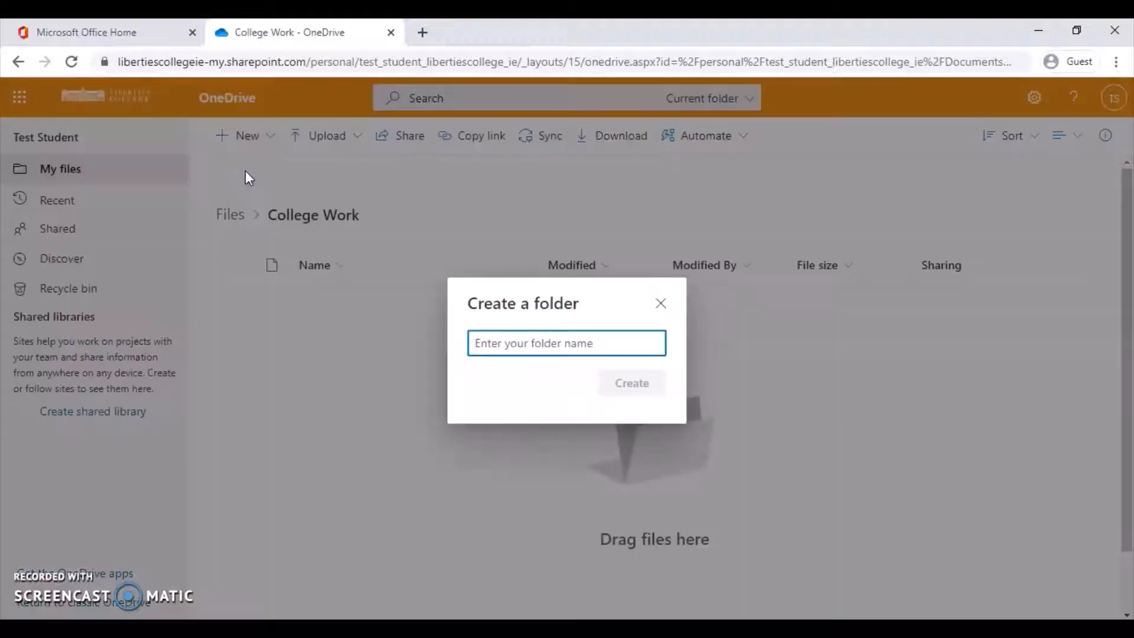
pyautogui.write('Co')
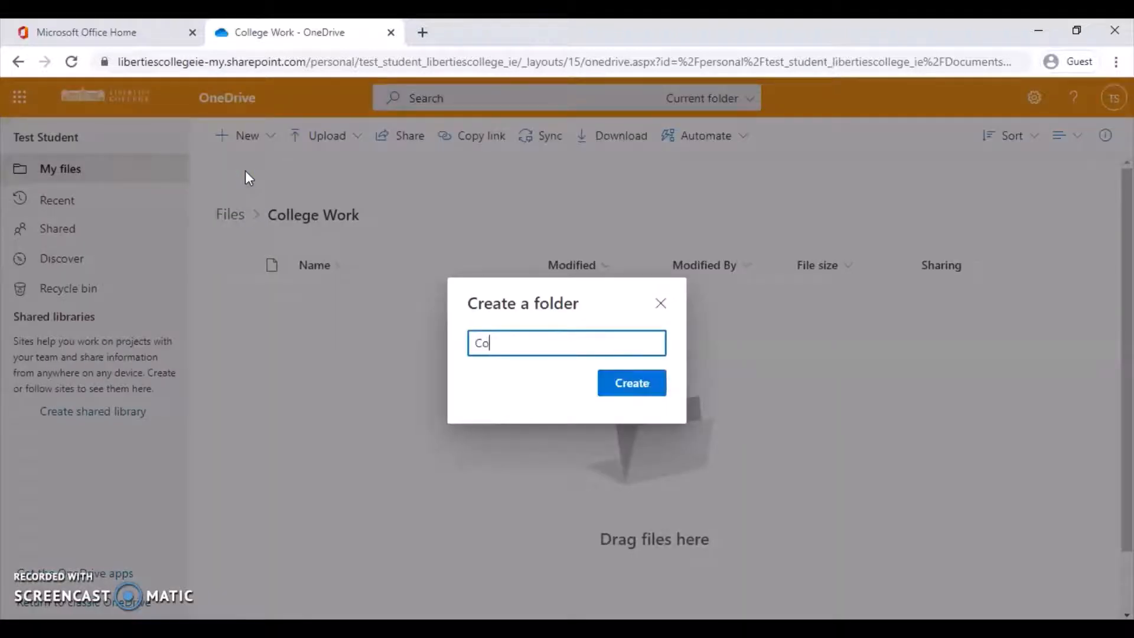
pyautogui.write('mmunications')
pyautogui.press('Return')
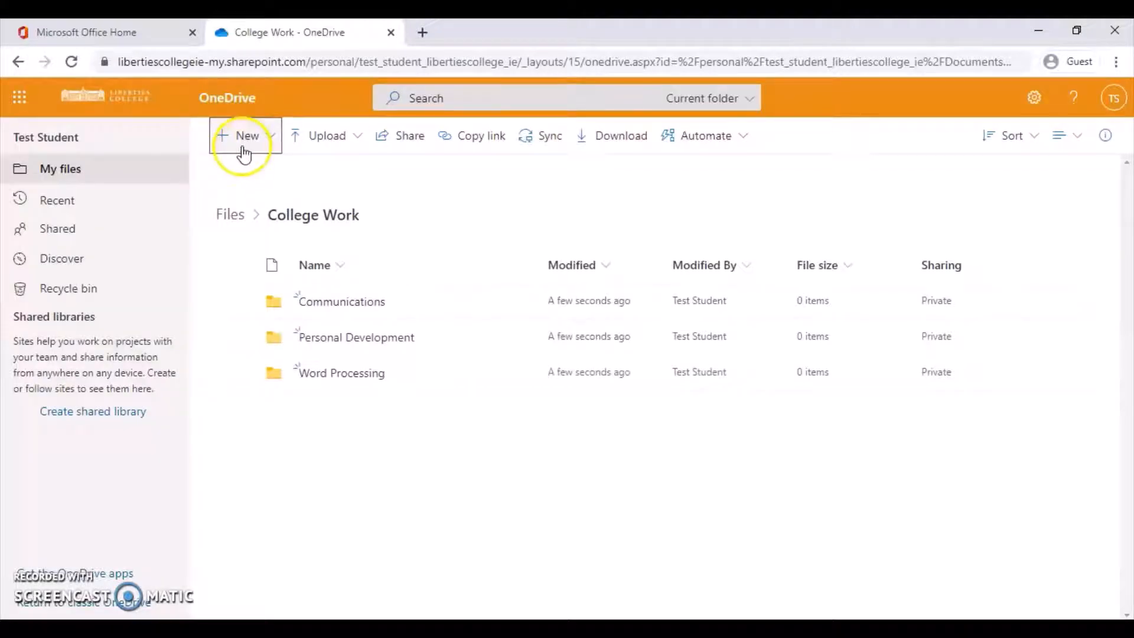
pyautogui.click(264, 145)
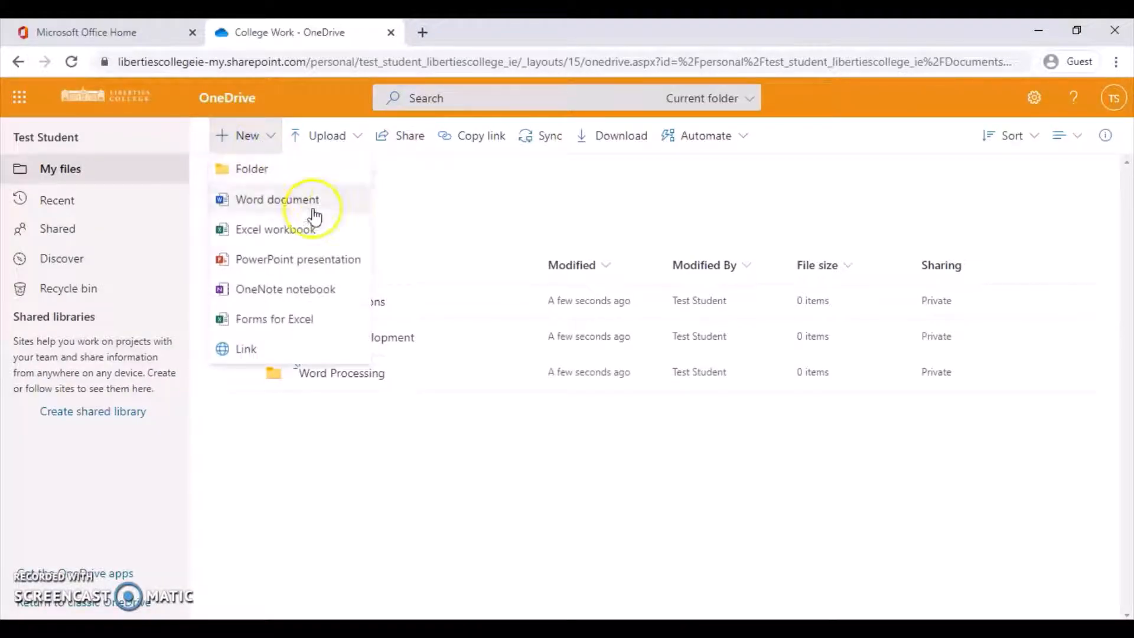
pyautogui.click(402, 426)
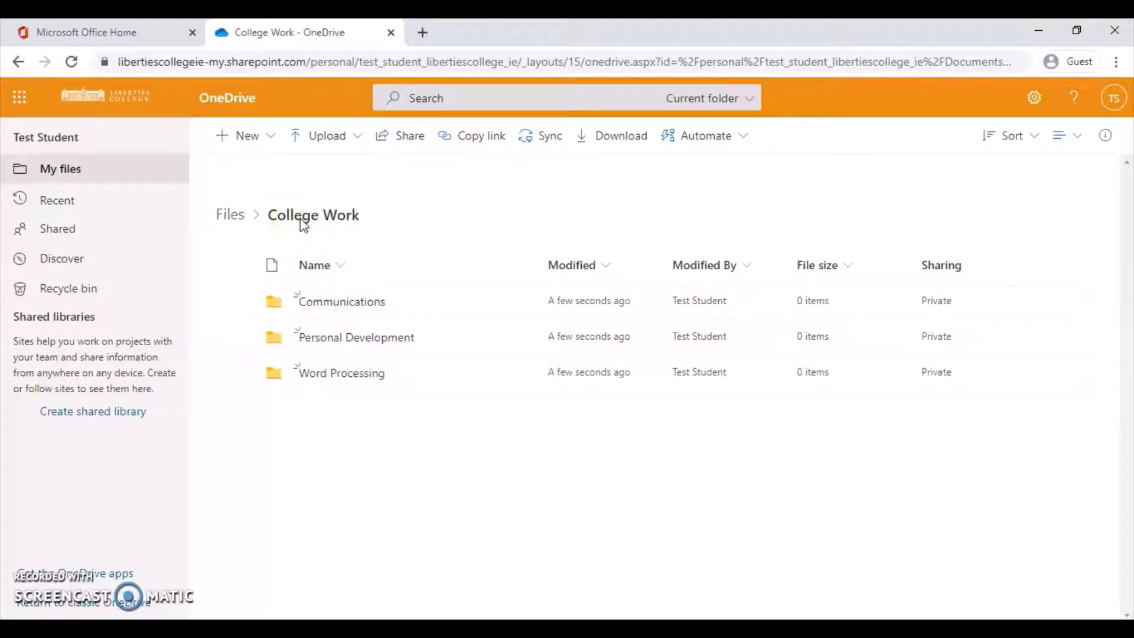
# Go into Communications and open its My Group work subfolder.
pyautogui.click(311, 313)
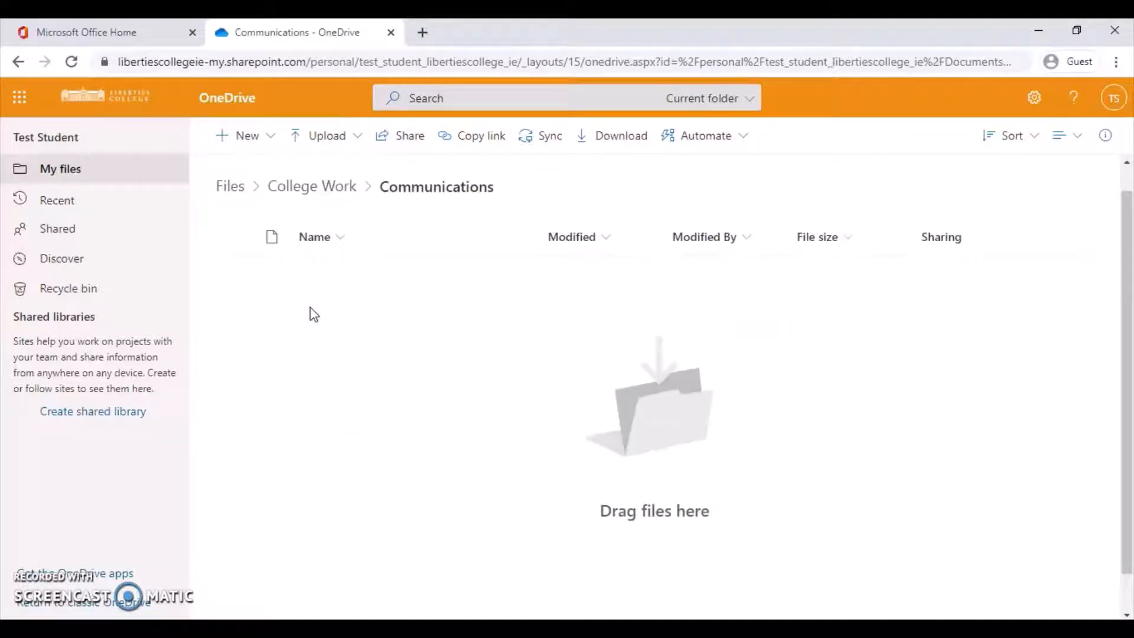
pyautogui.click(244, 140)
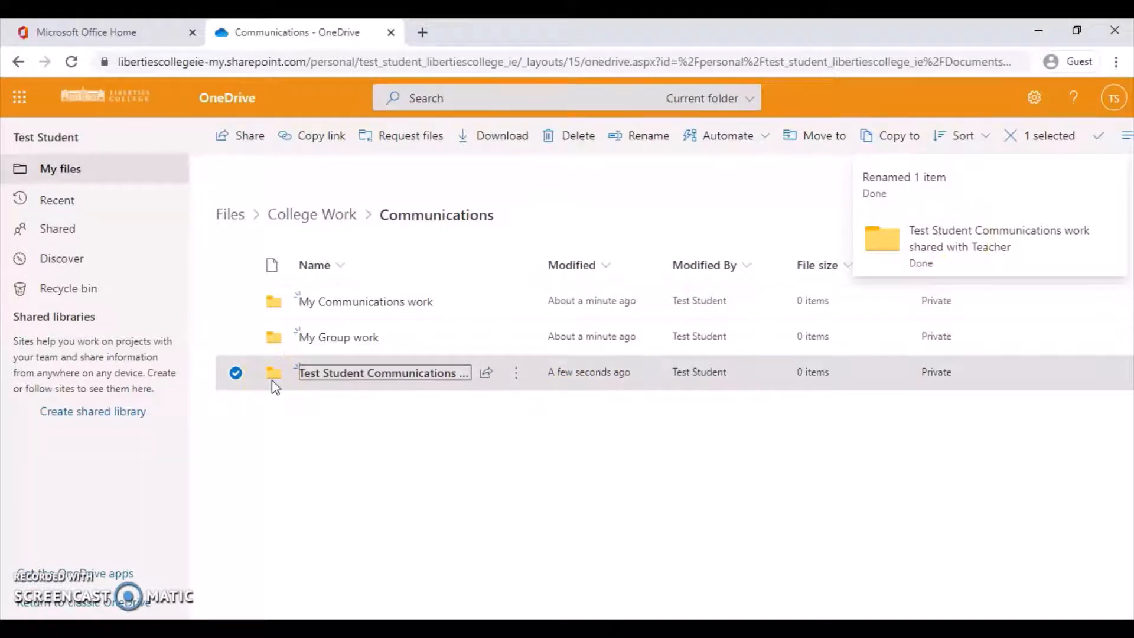
pyautogui.click(286, 344)
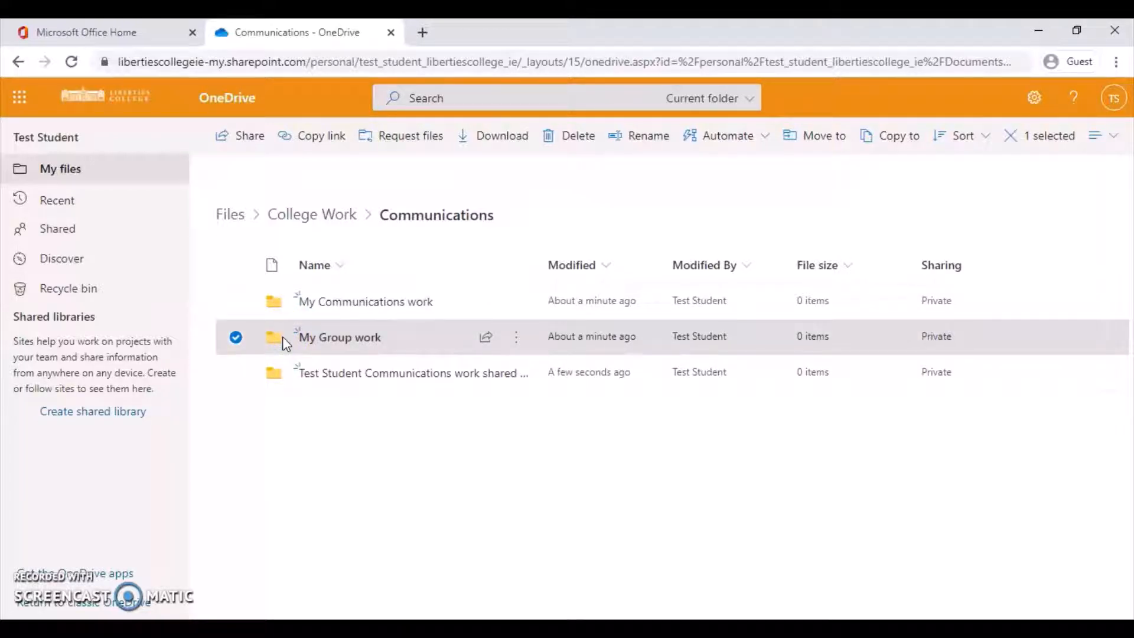
pyautogui.click(304, 416)
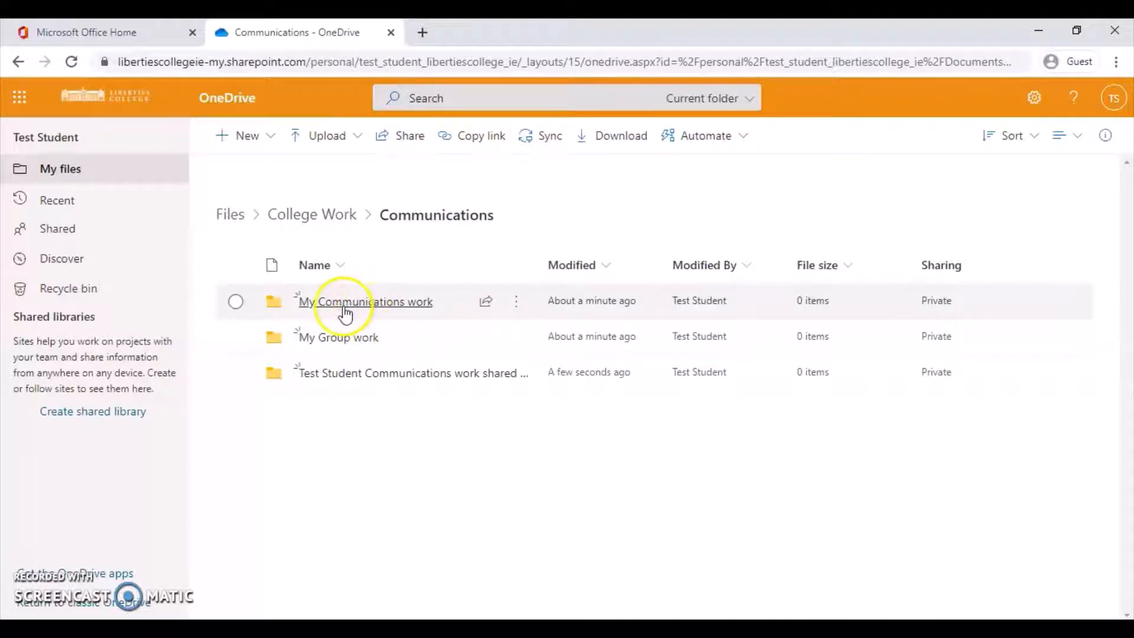
pyautogui.click(314, 336)
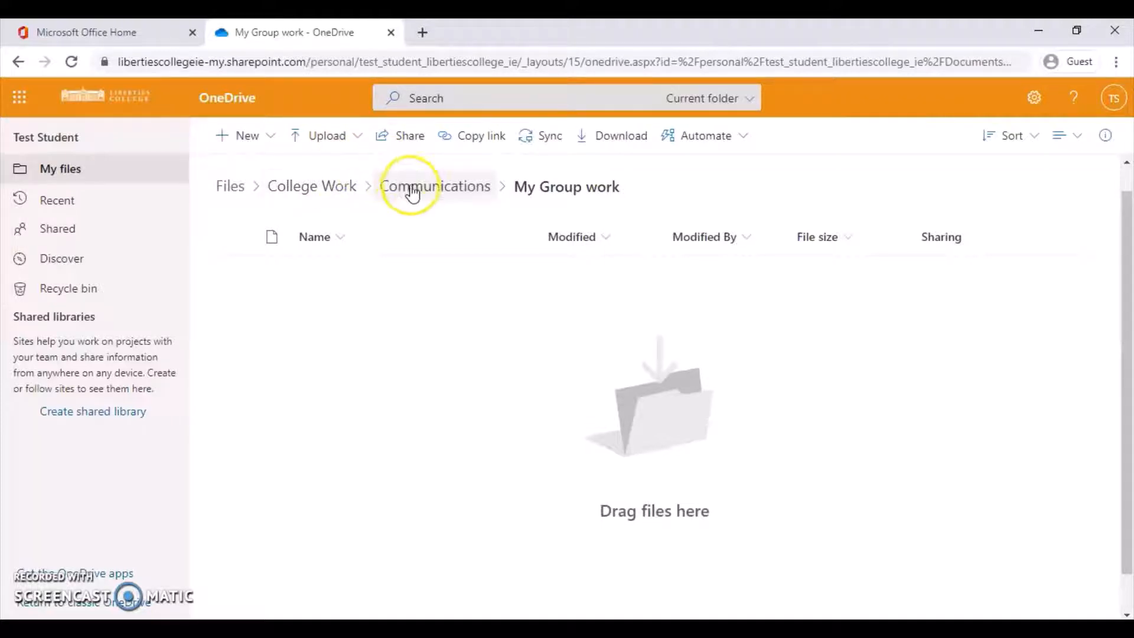
# Create a new blank Word document from the My Group work folder.
pyautogui.click(347, 317)
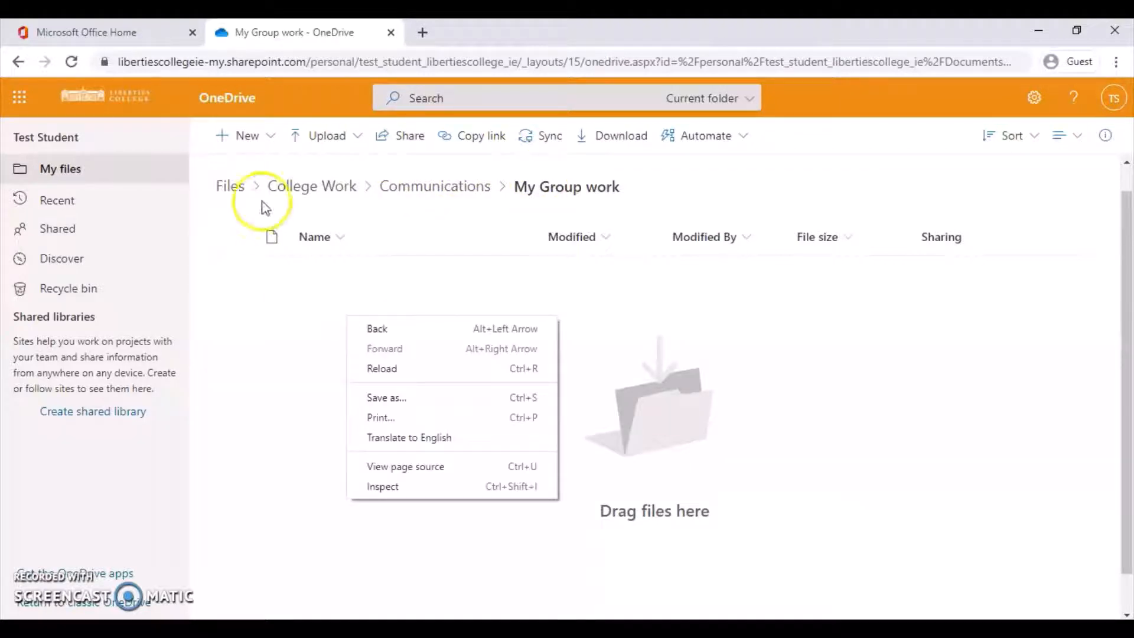
pyautogui.click(225, 140)
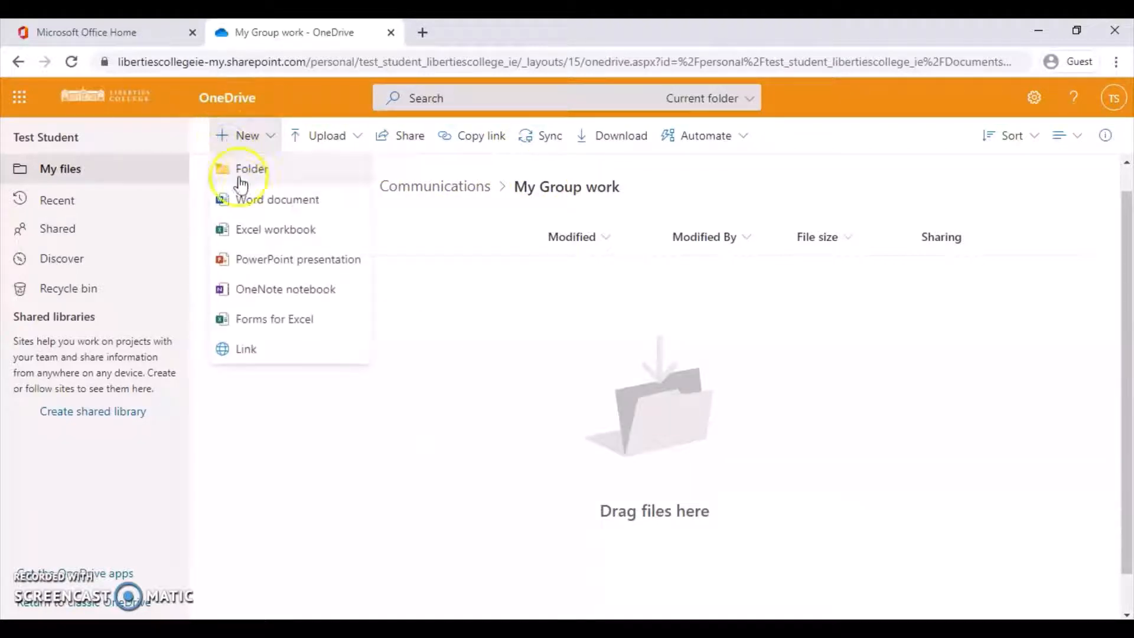
pyautogui.click(249, 201)
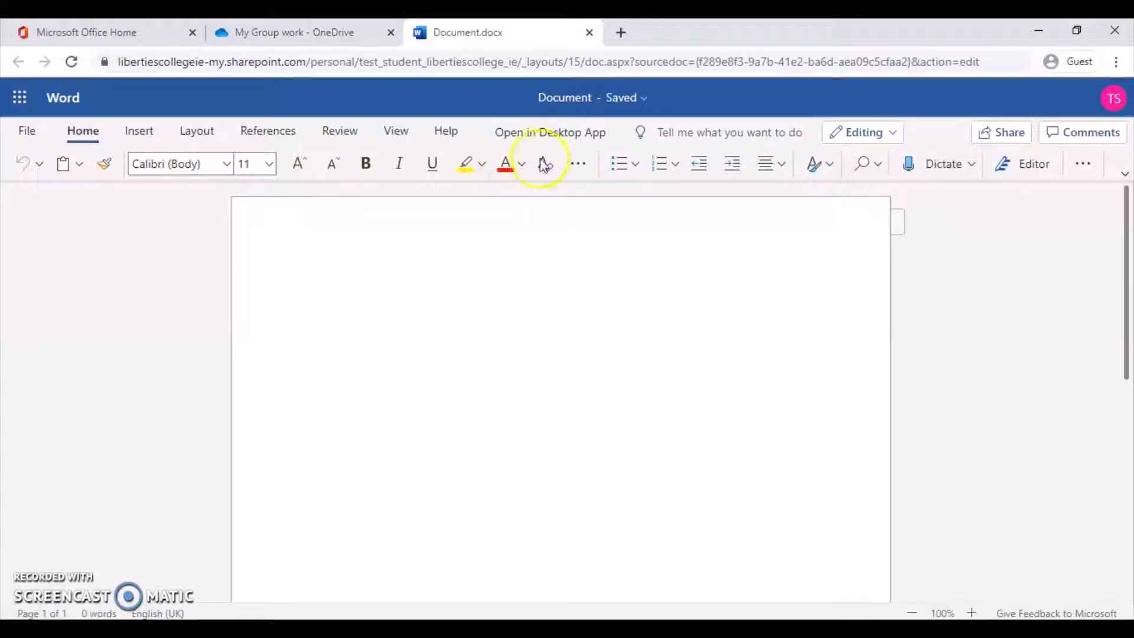
# Rename the document to 'Group Project on Cats'.
pyautogui.click(625, 104)
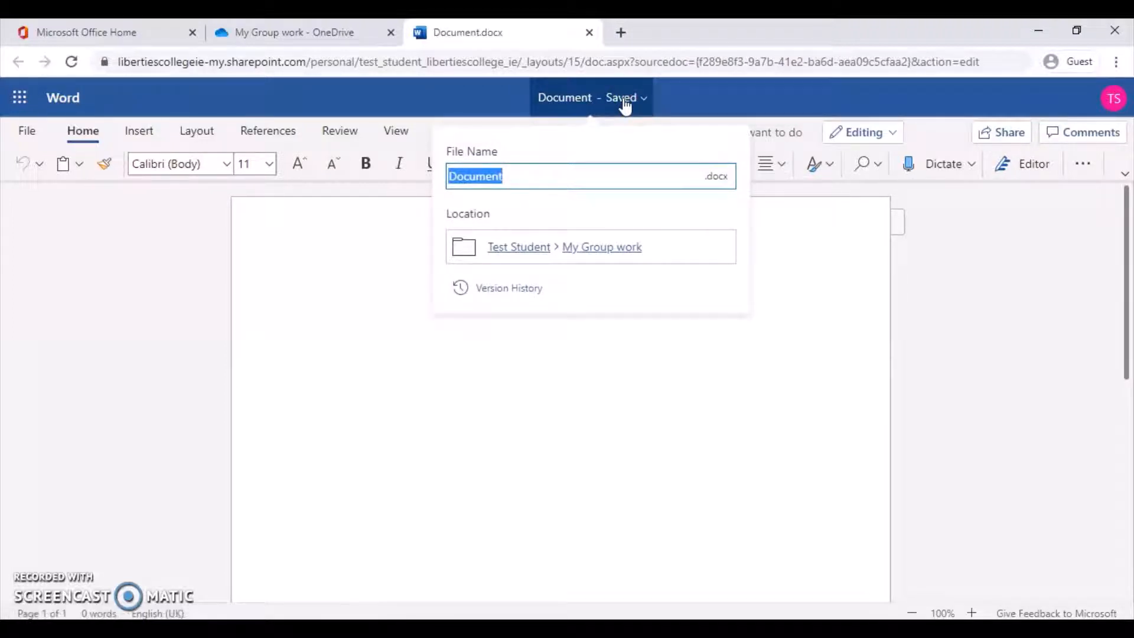
pyautogui.click(584, 151)
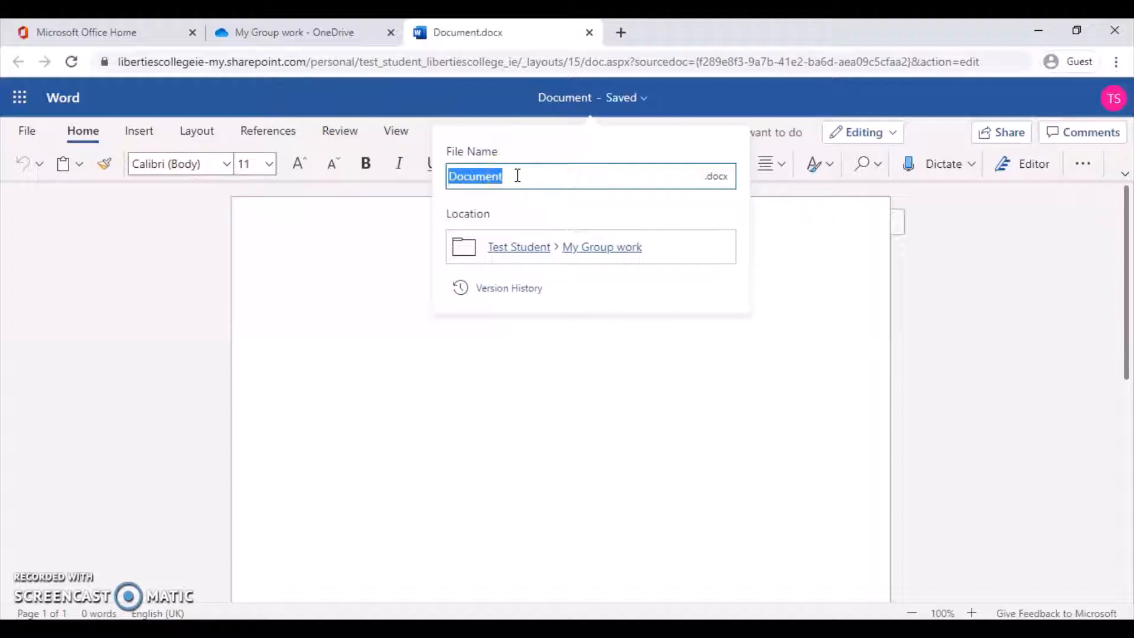
pyautogui.write('Grou')
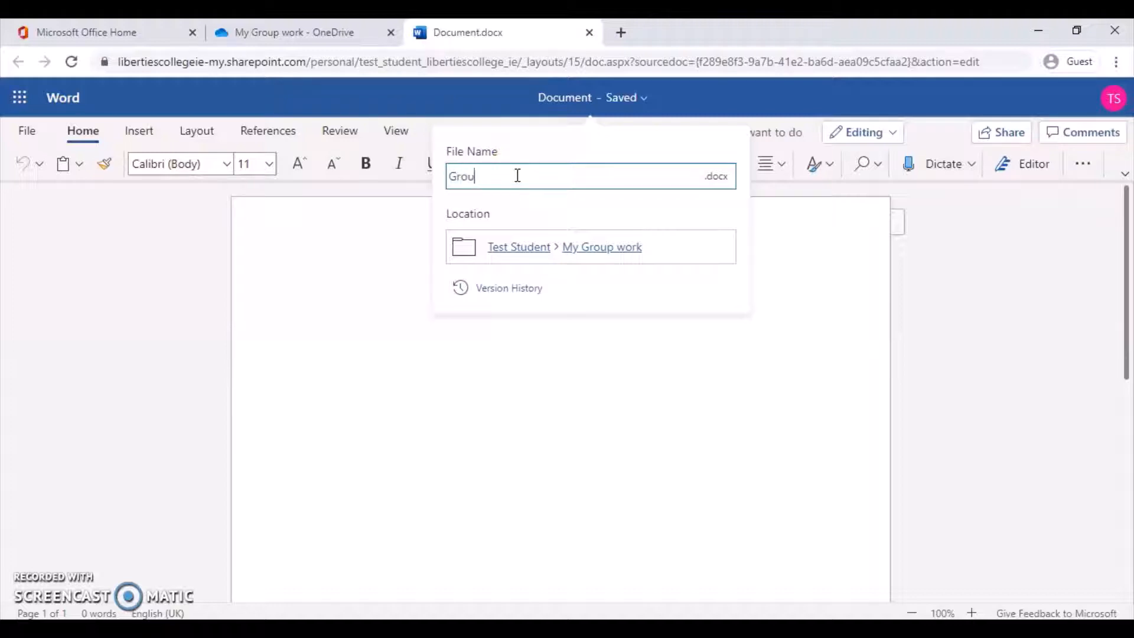
pyautogui.write('p Project on Cats')
pyautogui.click(547, 383)
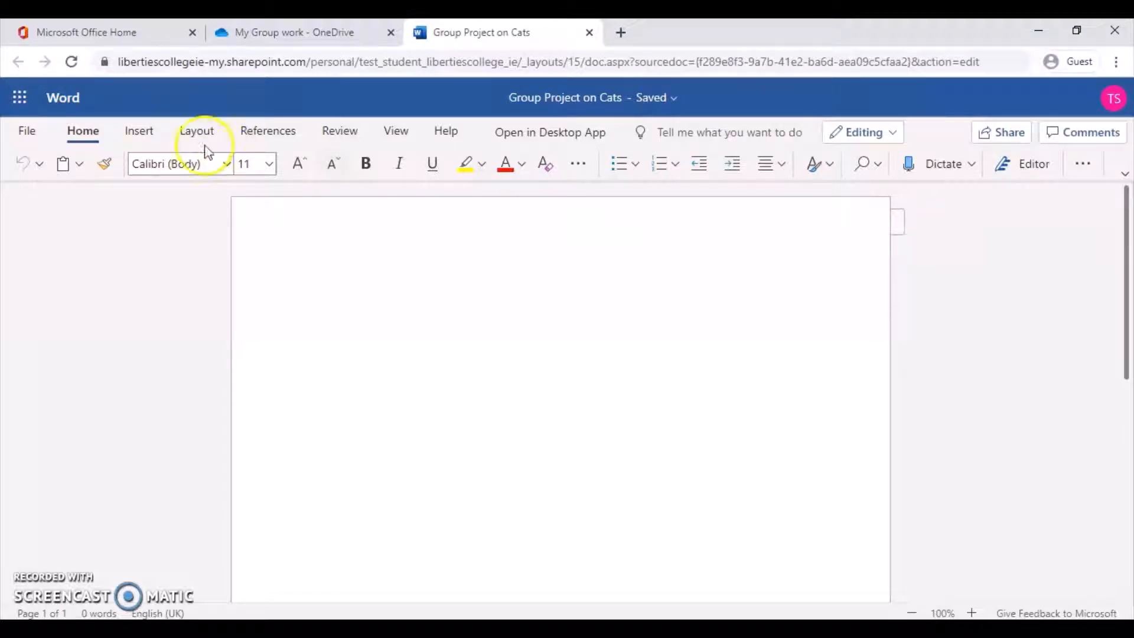
# Put the student's name in the footer's left cell and ABC1 in the middle cell.
pyautogui.click(143, 136)
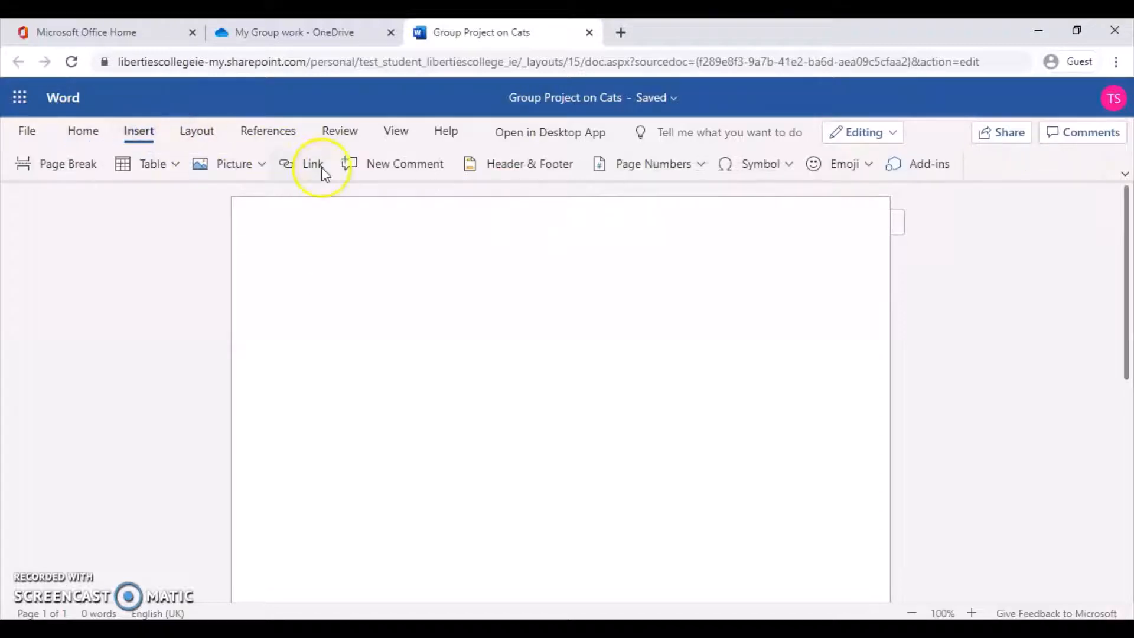
pyautogui.click(518, 166)
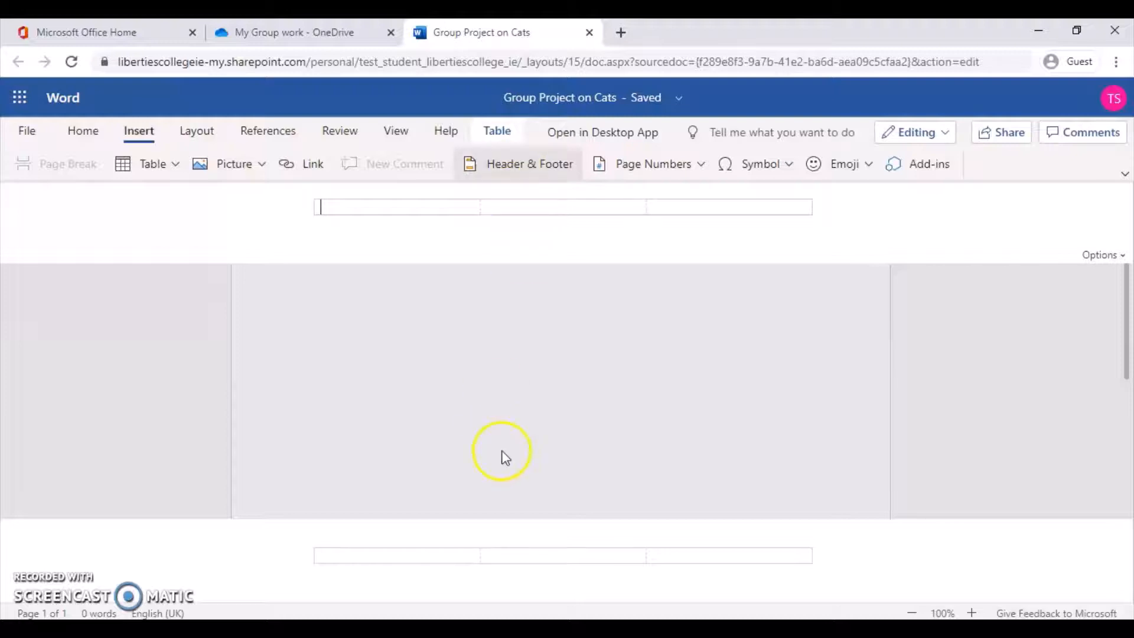
pyautogui.click(431, 558)
pyautogui.write('Test Student')
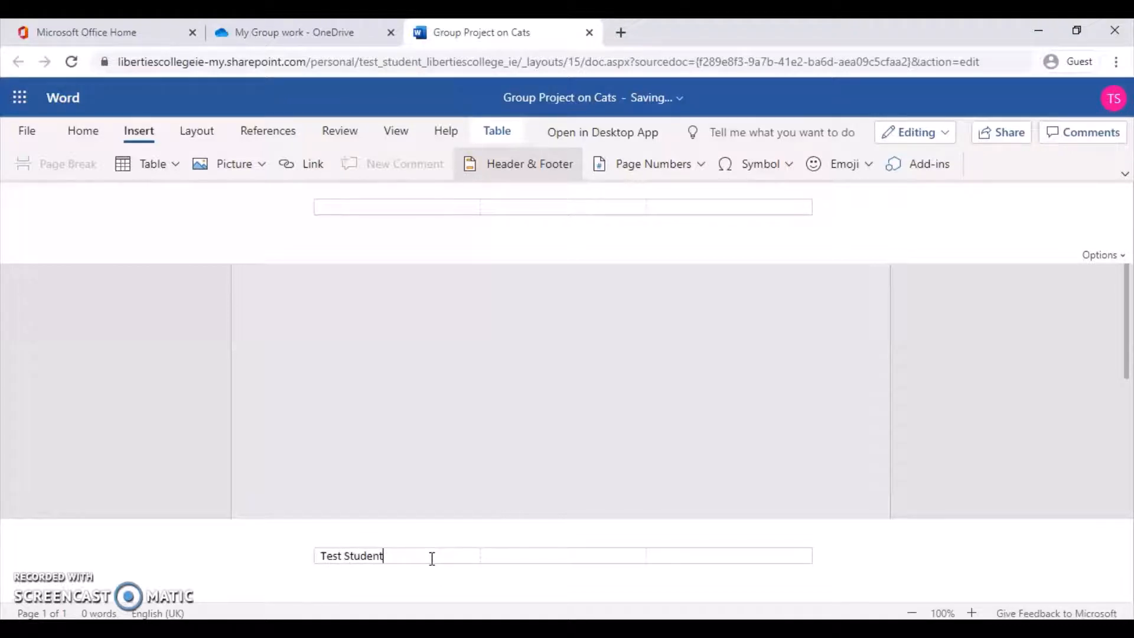
pyautogui.click(531, 561)
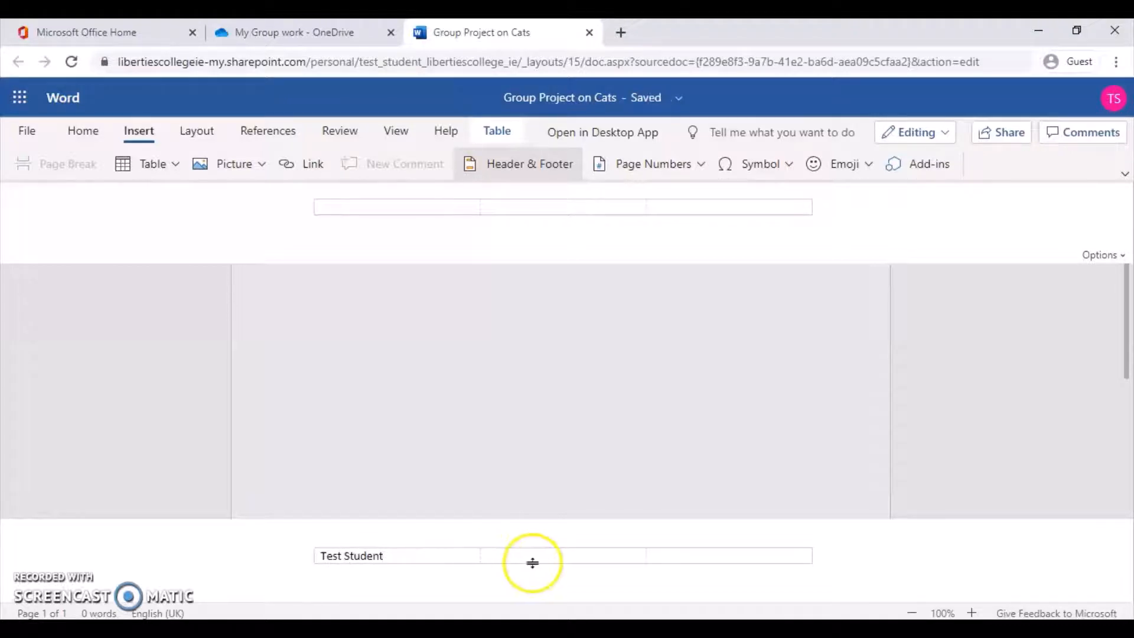
pyautogui.click(521, 553)
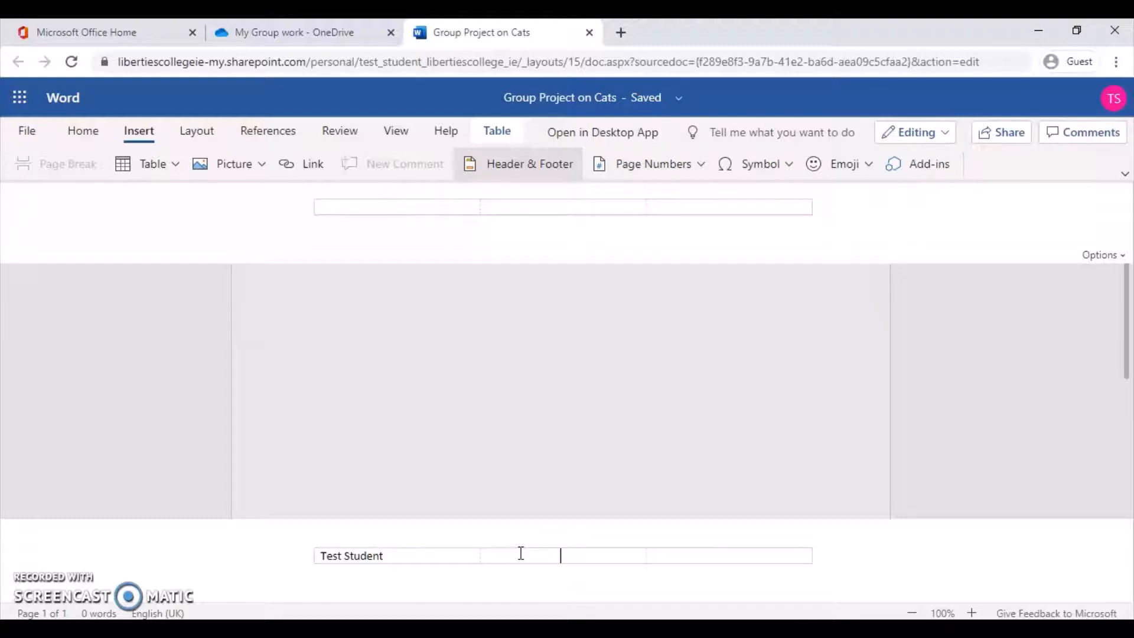
pyautogui.write('ABC1')
# Add a bottom-right page number in the footer's right-hand cell.
pyautogui.click(664, 551)
pyautogui.click(653, 166)
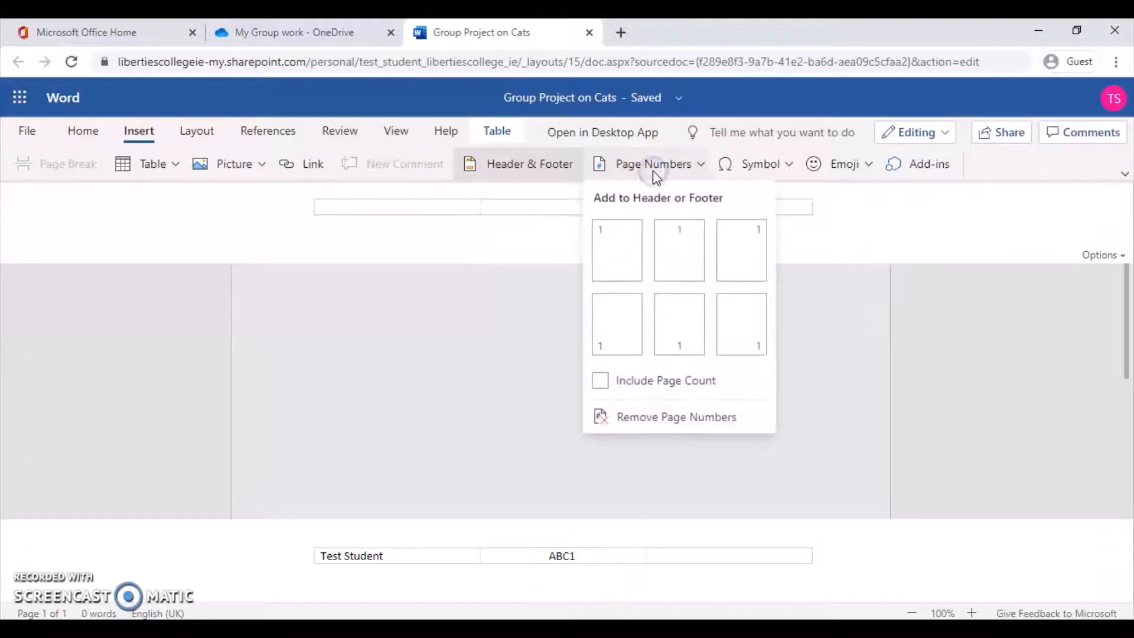
pyautogui.click(748, 350)
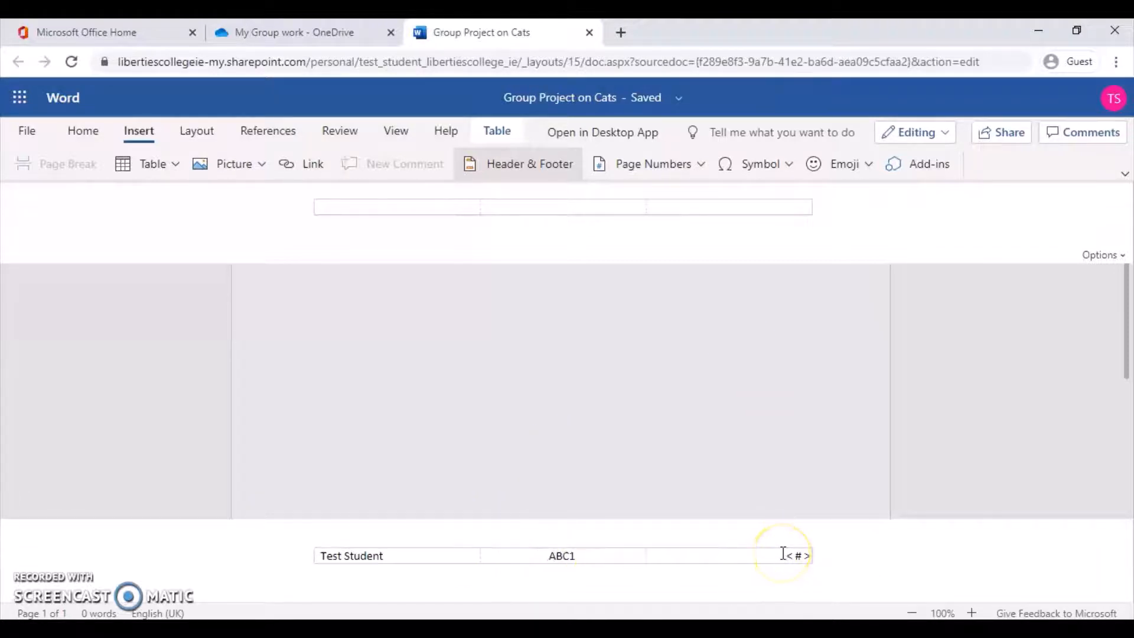
# Type 'Group project on cats' in the header's middle cell.
pyautogui.click(510, 207)
pyautogui.write('Group ')
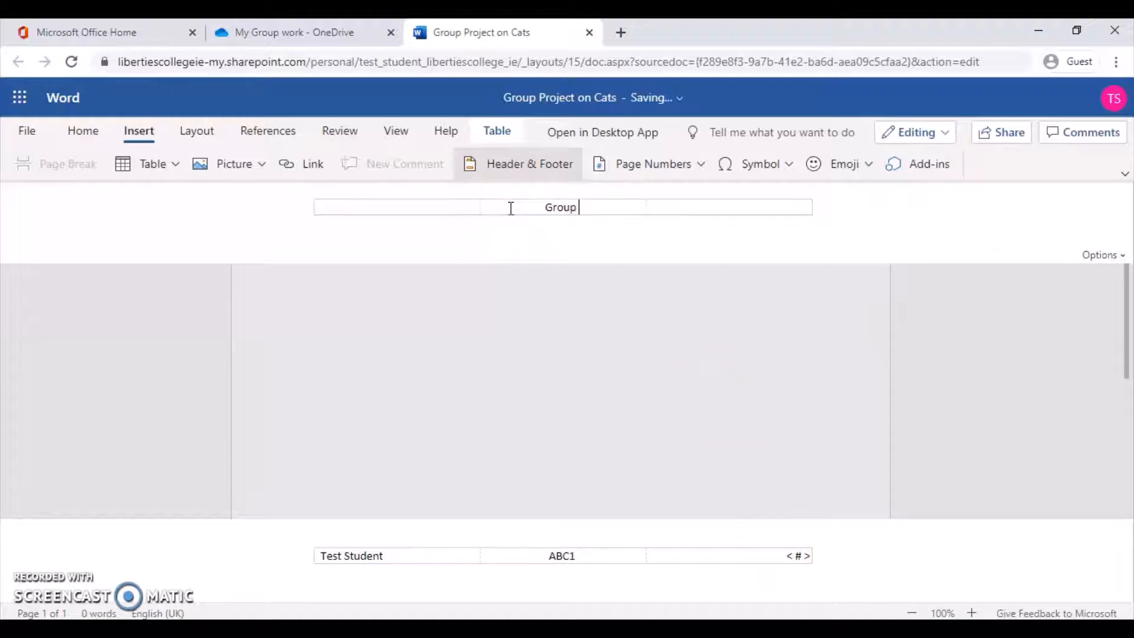
pyautogui.write('project on cats')
pyautogui.click(373, 211)
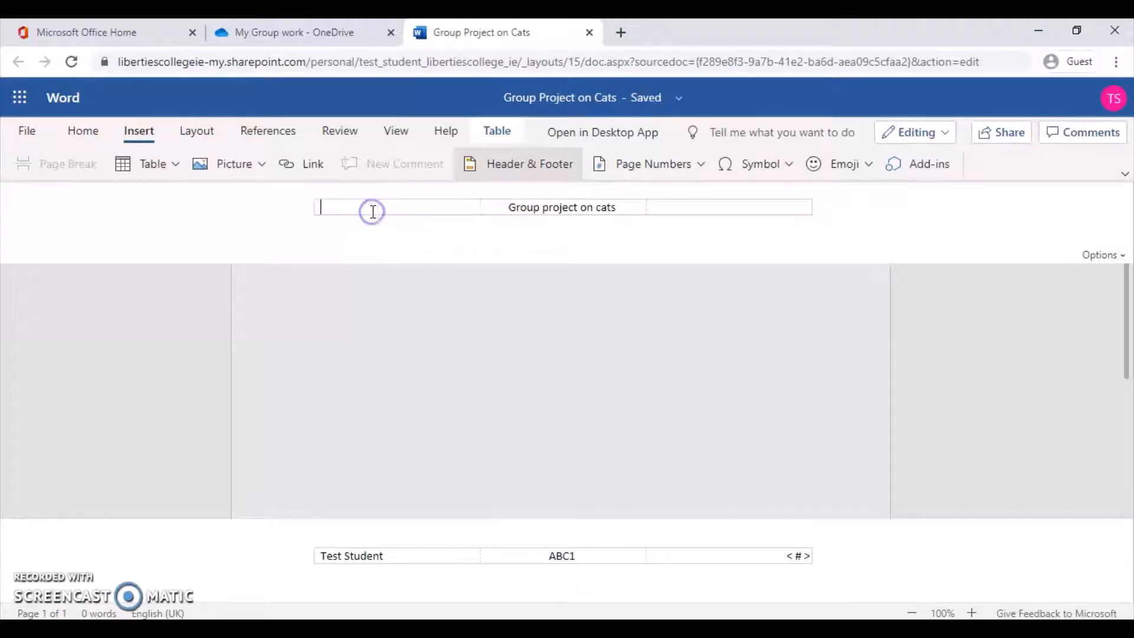
# Append the other group members' names to the footer and leave header-footer editing.
pyautogui.click(417, 556)
pyautogui.write(', ')
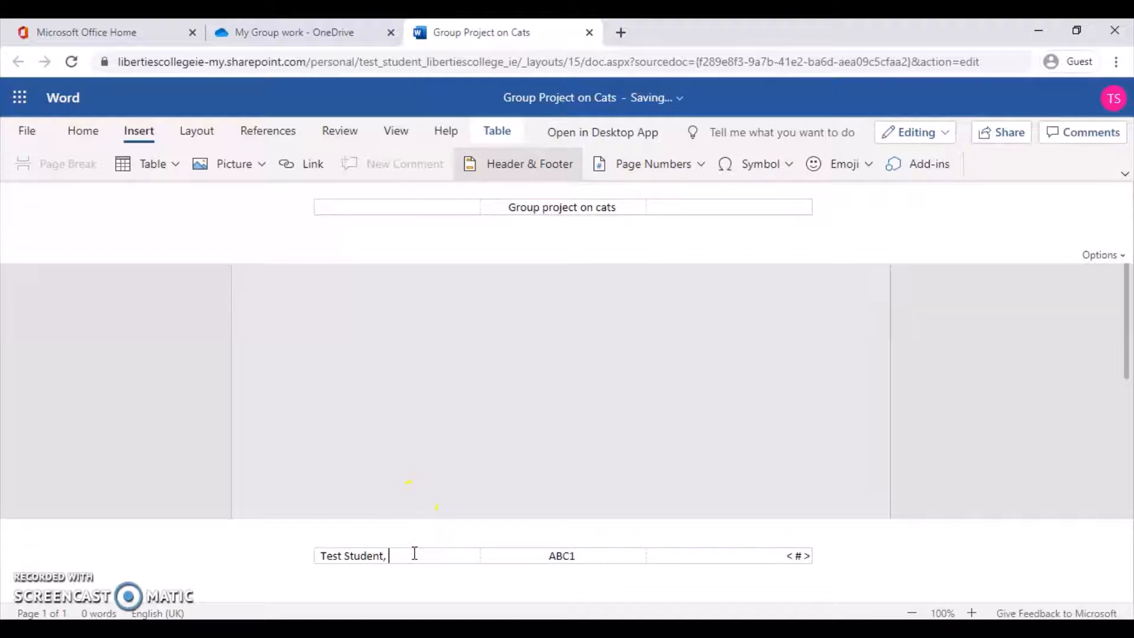
pyautogui.write('Mickey Mouse')
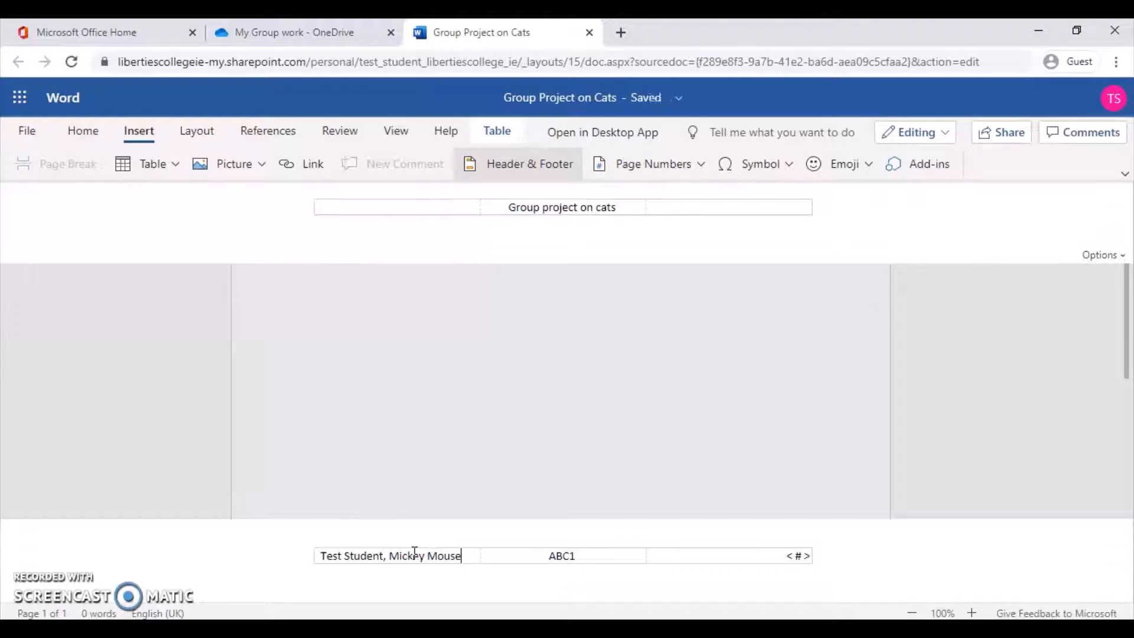
pyautogui.write(', Ba')
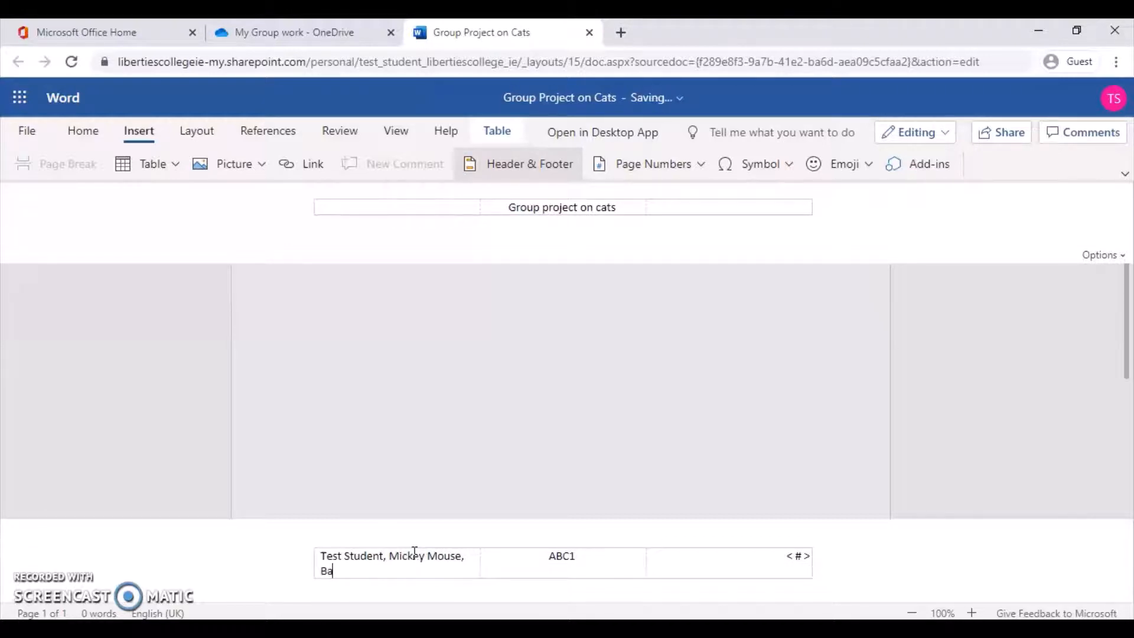
pyautogui.press('BackSpace')
pyautogui.write('rad Pitt')
pyautogui.click(541, 404)
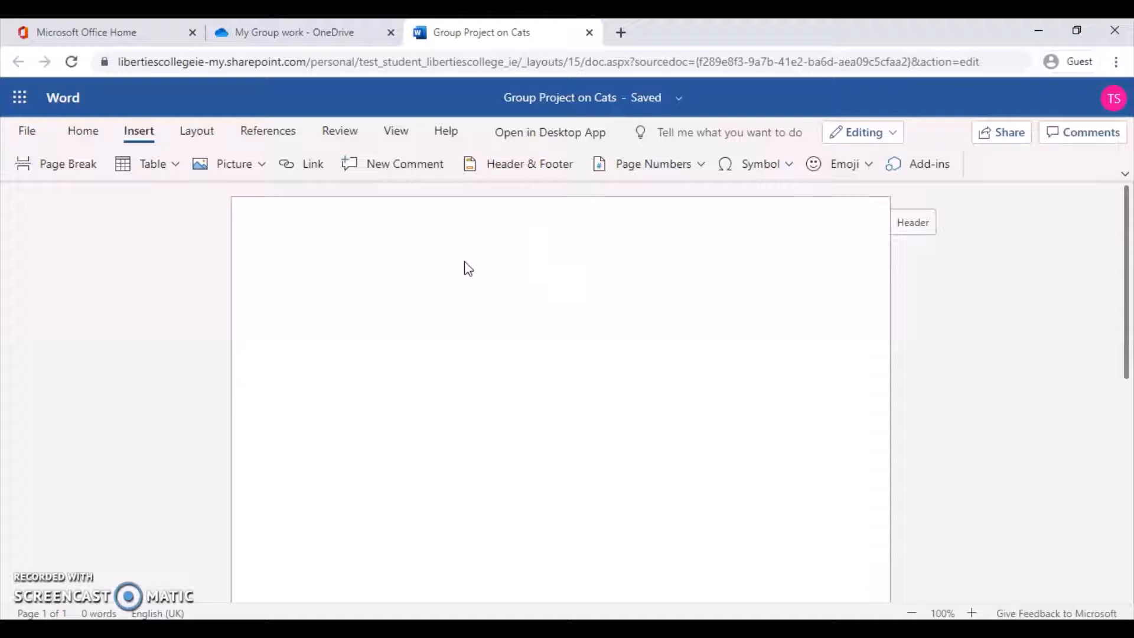
# Type the heading 'Cars are nice' and make it bold at font size 18.
pyautogui.write('Car')
pyautogui.write('s are nice!')
pyautogui.moveTo(387, 283); pyautogui.dragTo(300, 281)
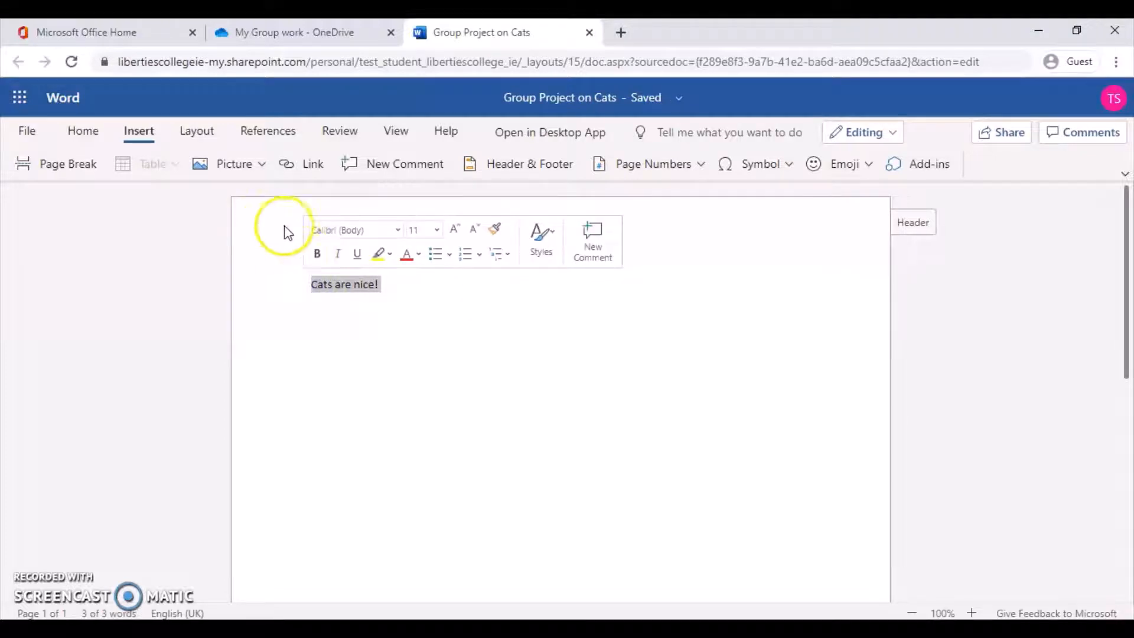
pyautogui.click(318, 255)
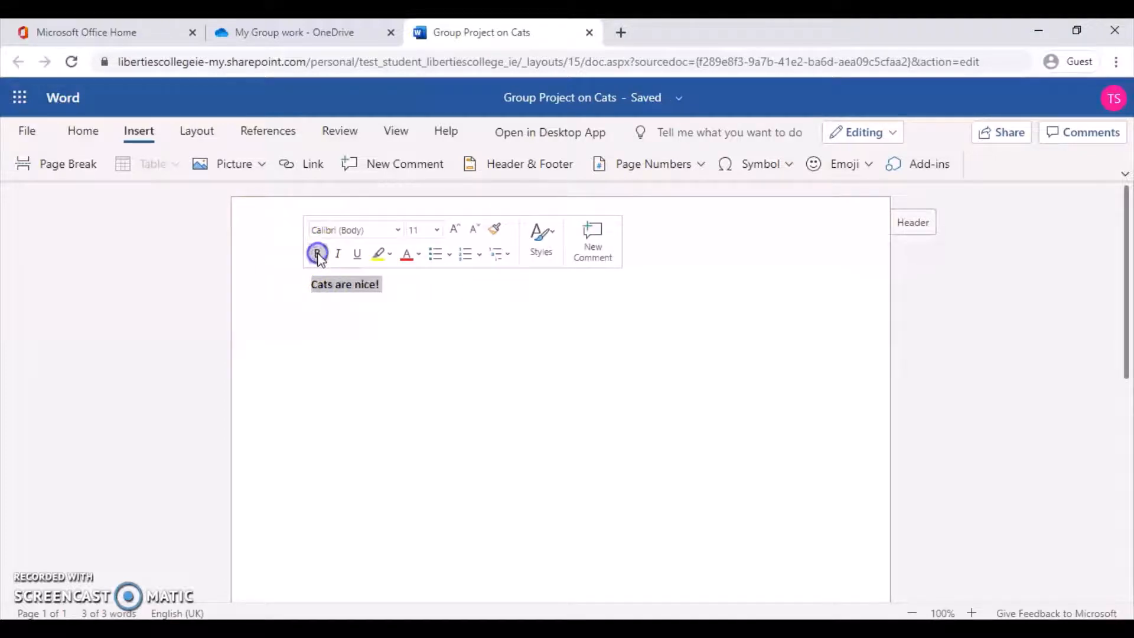
pyautogui.click(458, 230)
pyautogui.click(459, 232)
pyautogui.click(459, 232)
pyautogui.click(459, 231)
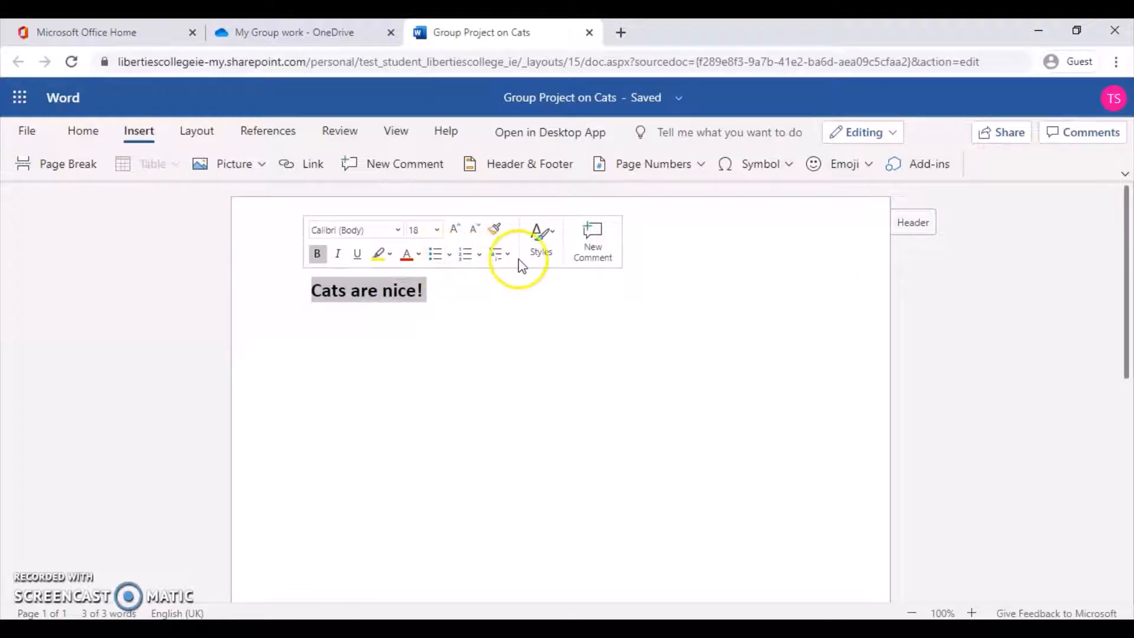
# Apply the Title style to the heading line.
pyautogui.click(538, 248)
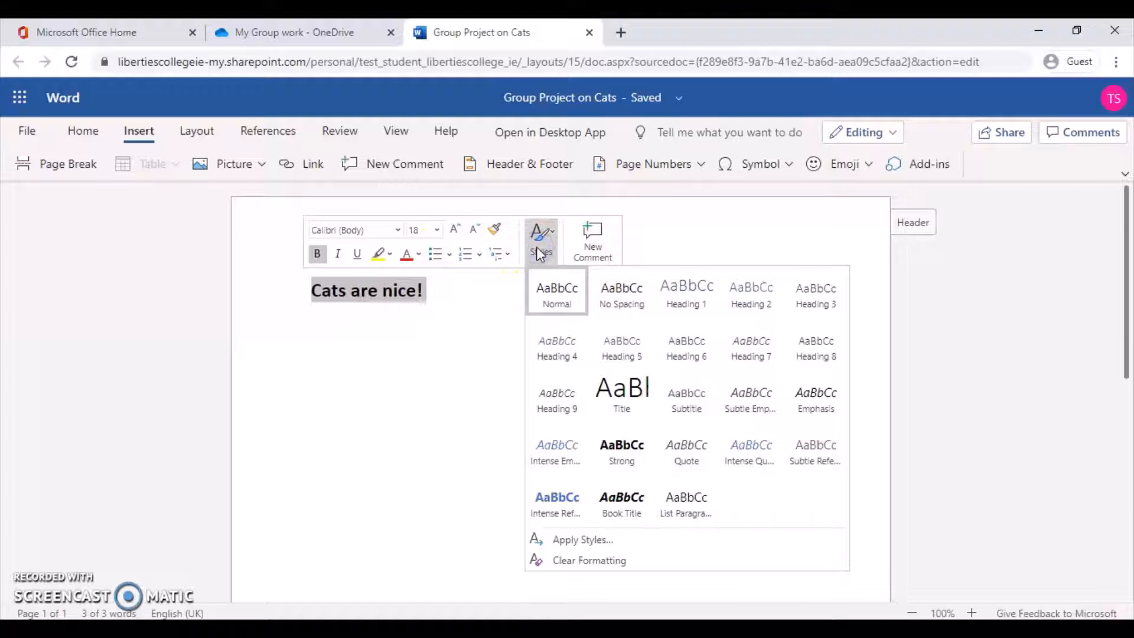
pyautogui.click(633, 399)
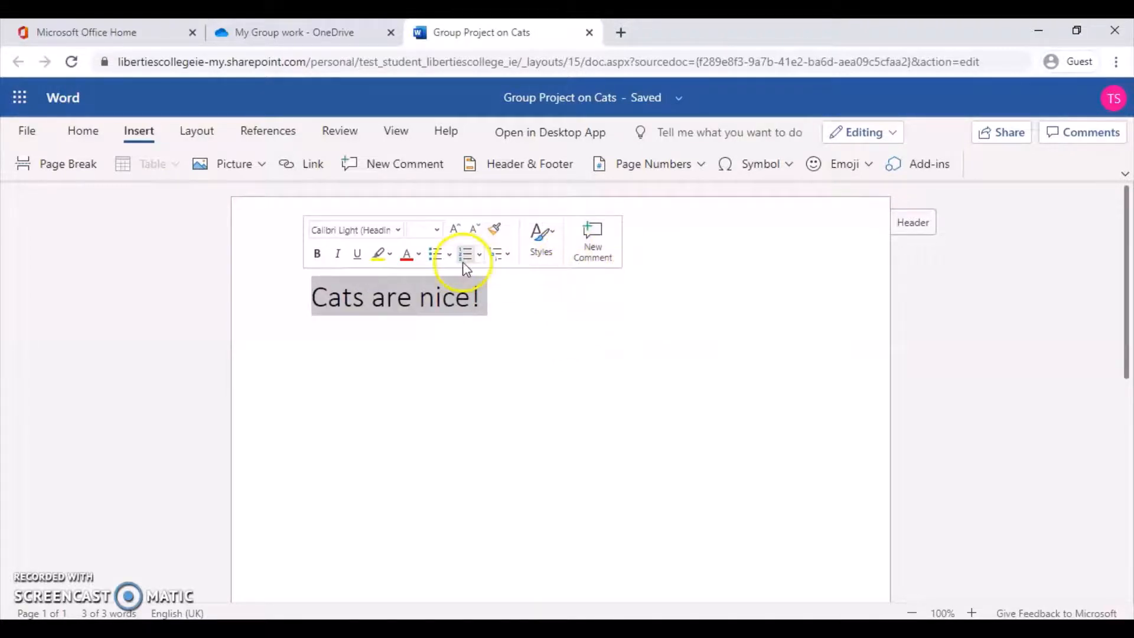
pyautogui.click(534, 354)
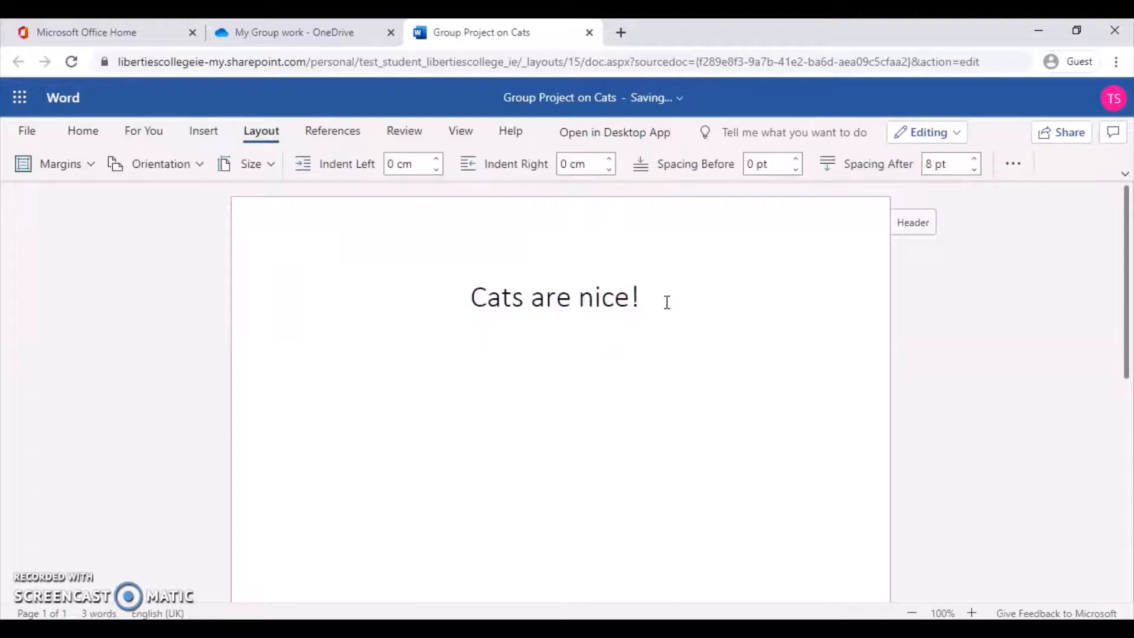
pyautogui.click(201, 134)
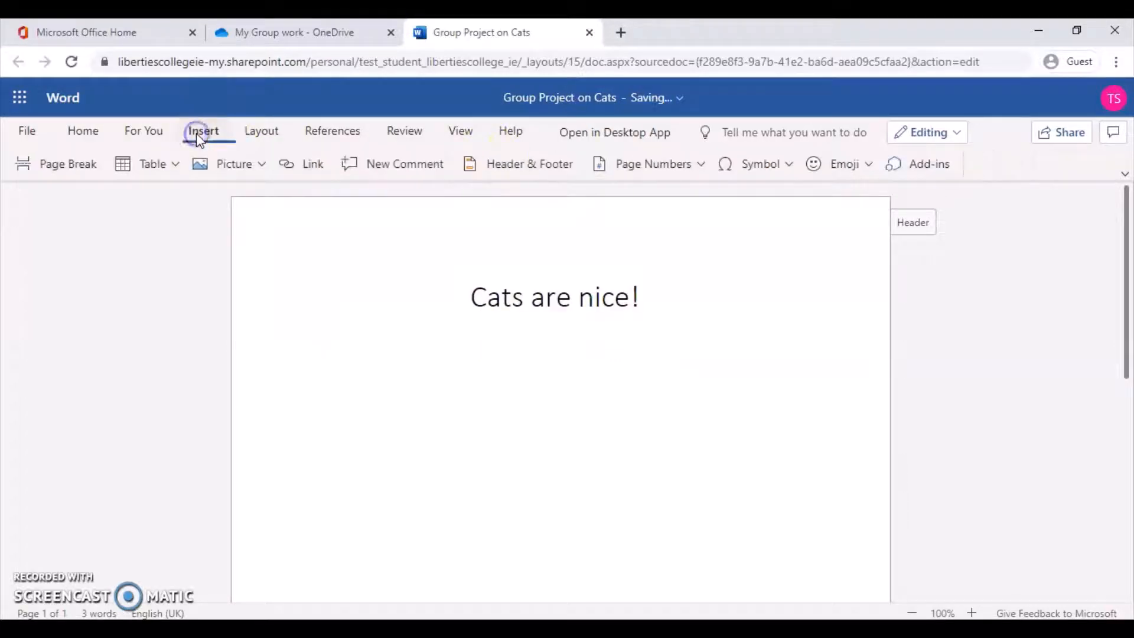
# Search Bing images for 'cats' and insert the Siamese cat photo below the heading.
pyautogui.click(258, 166)
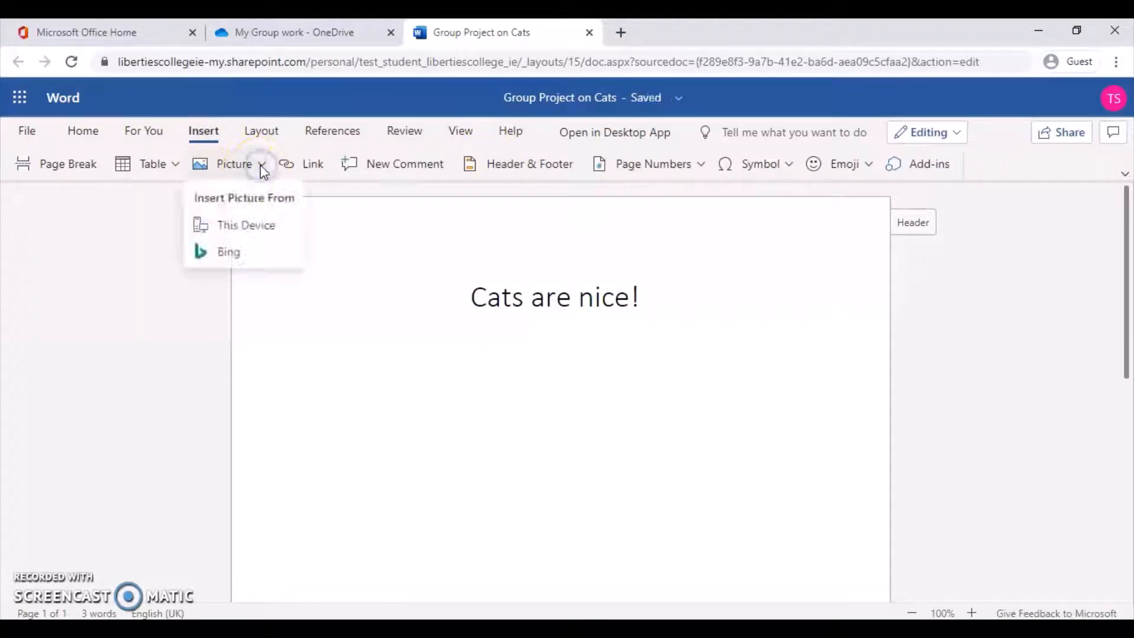
pyautogui.click(243, 254)
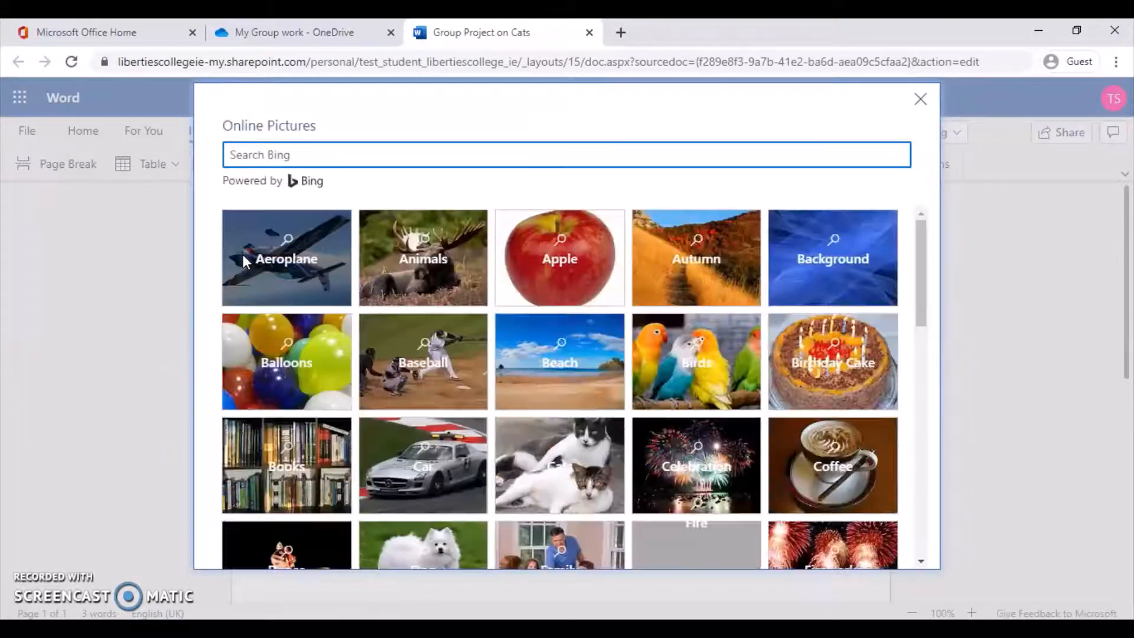
pyautogui.write('cats')
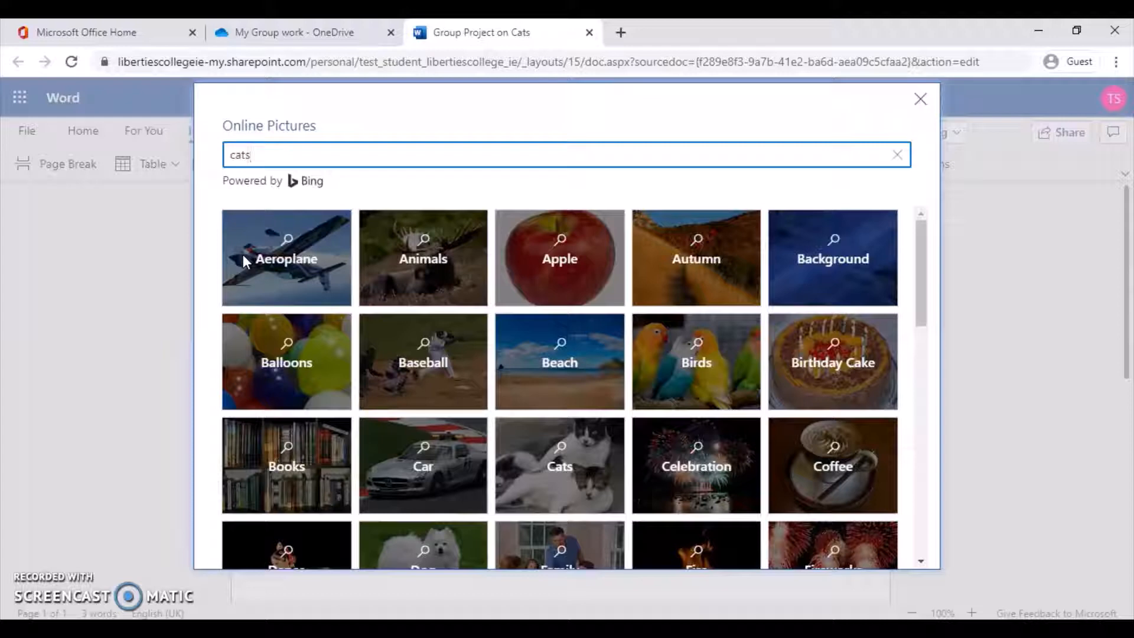
pyautogui.press('Return')
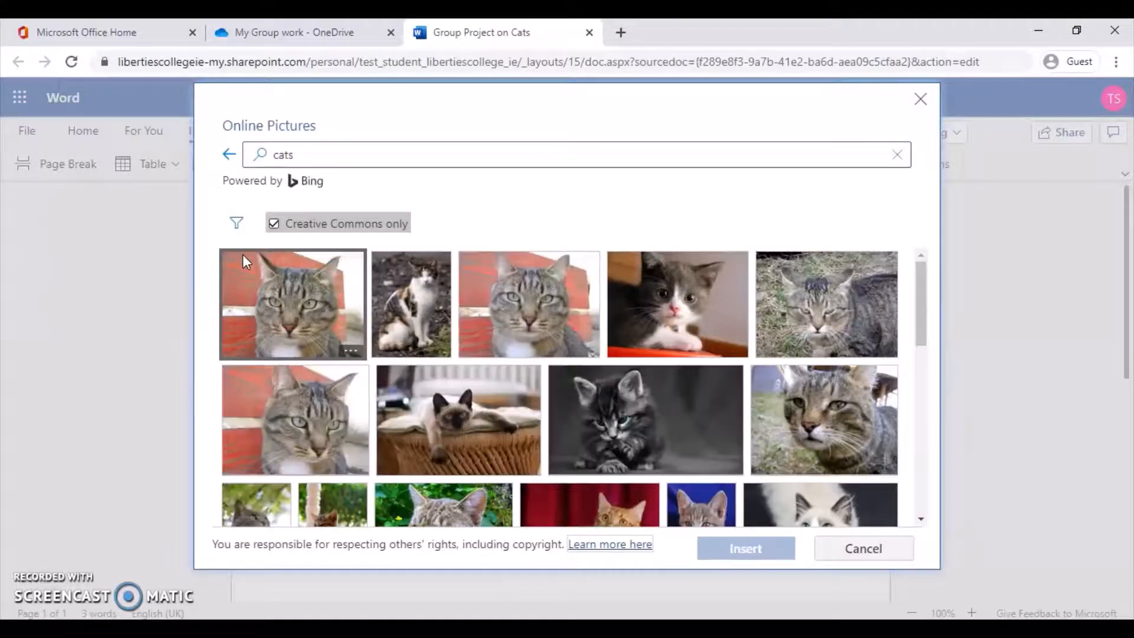
pyautogui.click(444, 421)
pyautogui.click(734, 549)
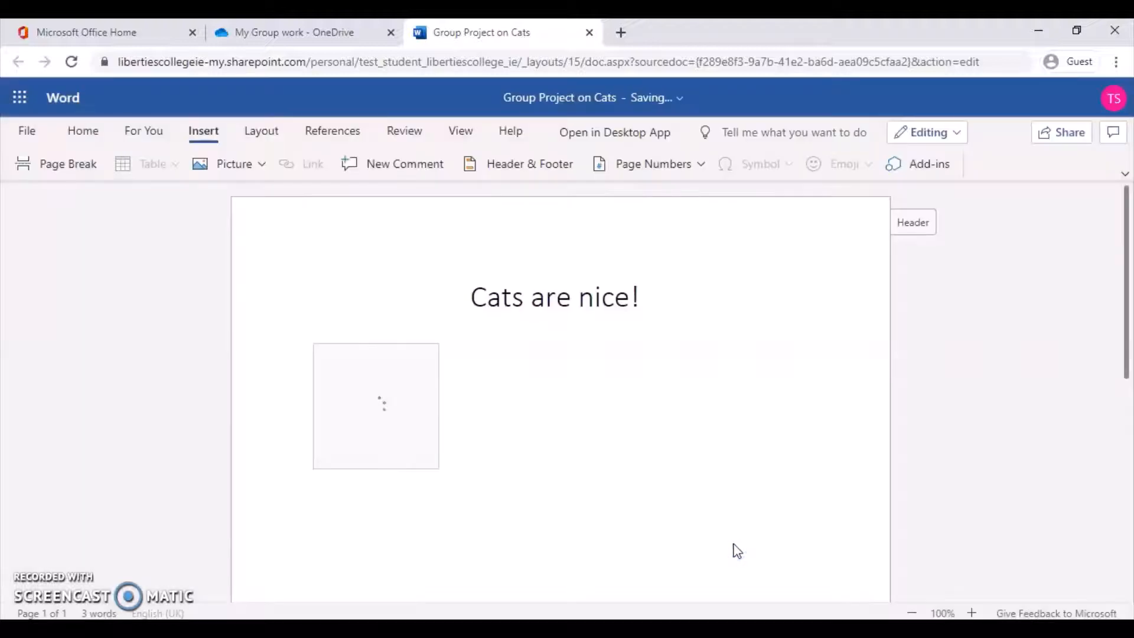
pyautogui.click(593, 484)
pyautogui.click(506, 473)
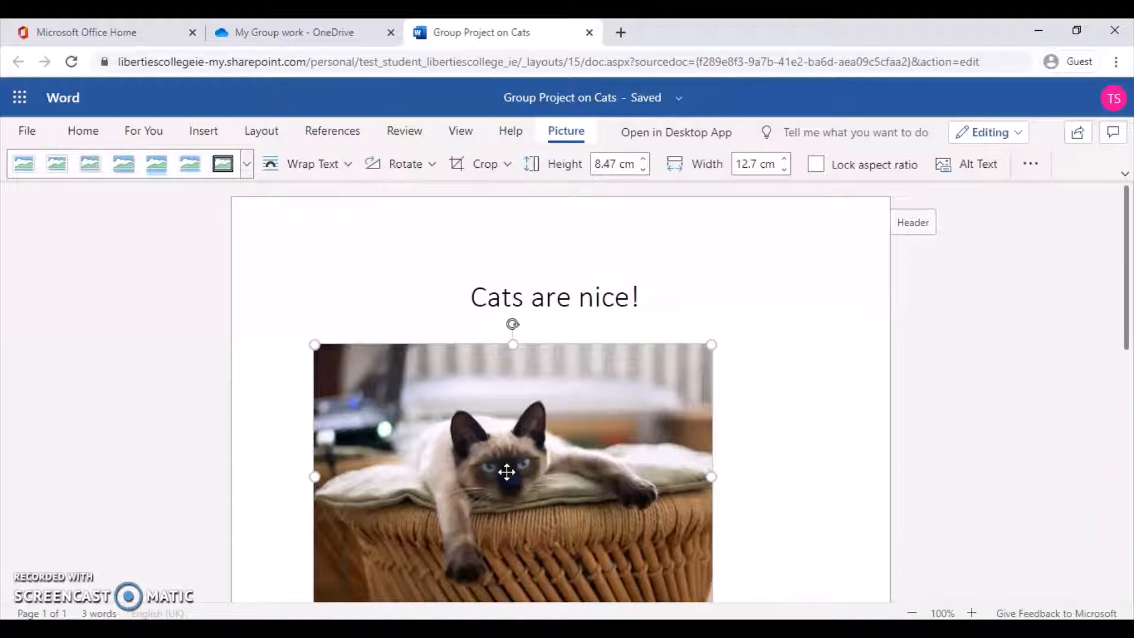
# Give the cat picture the oval picture style.
pyautogui.click(247, 168)
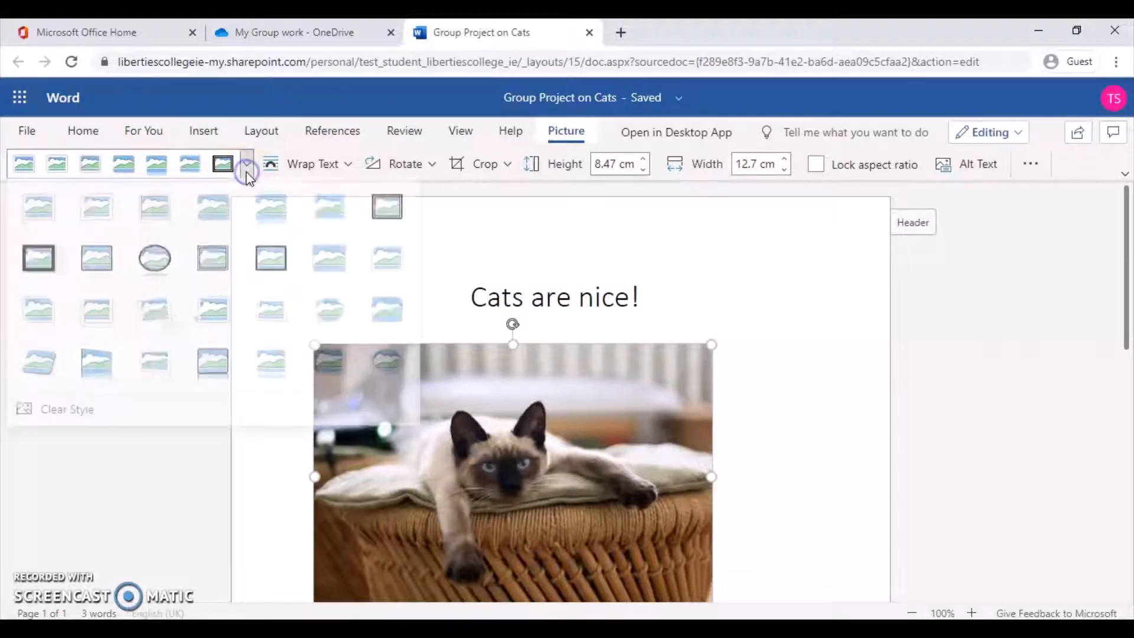
pyautogui.click(156, 258)
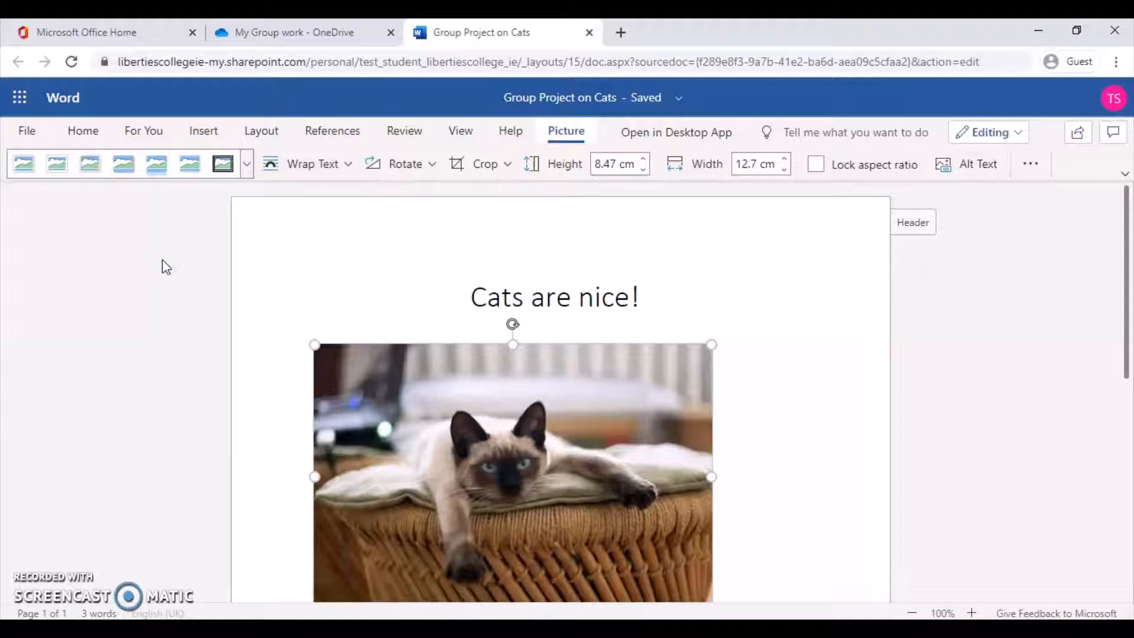
pyautogui.click(224, 165)
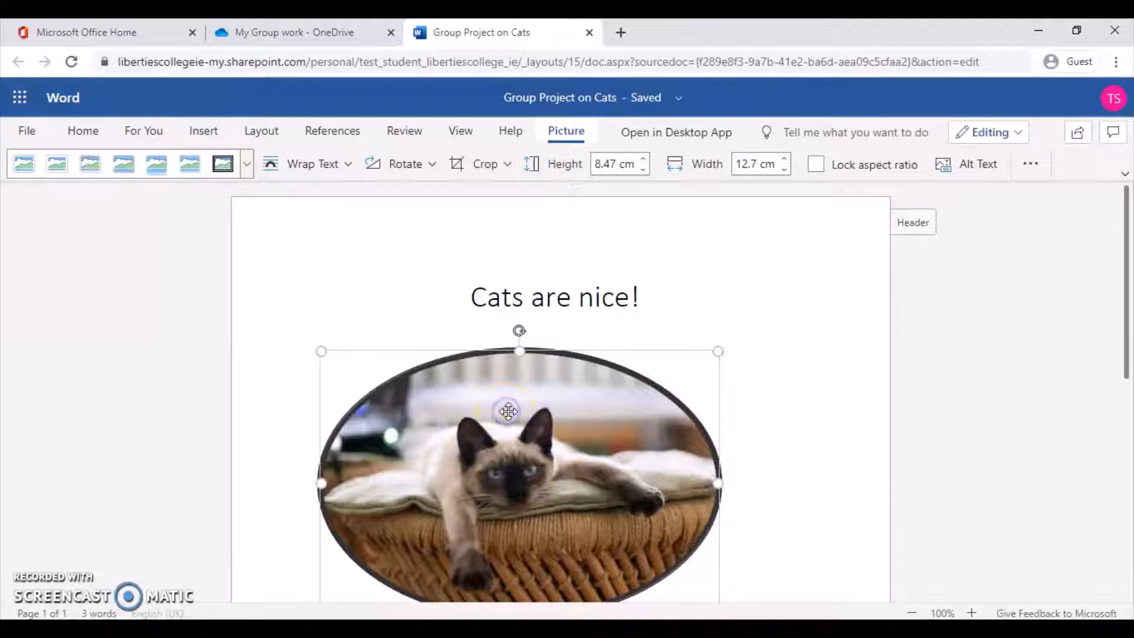
# Deselect the picture and start a new empty line below it.
pyautogui.click(636, 388)
pyautogui.click(768, 399)
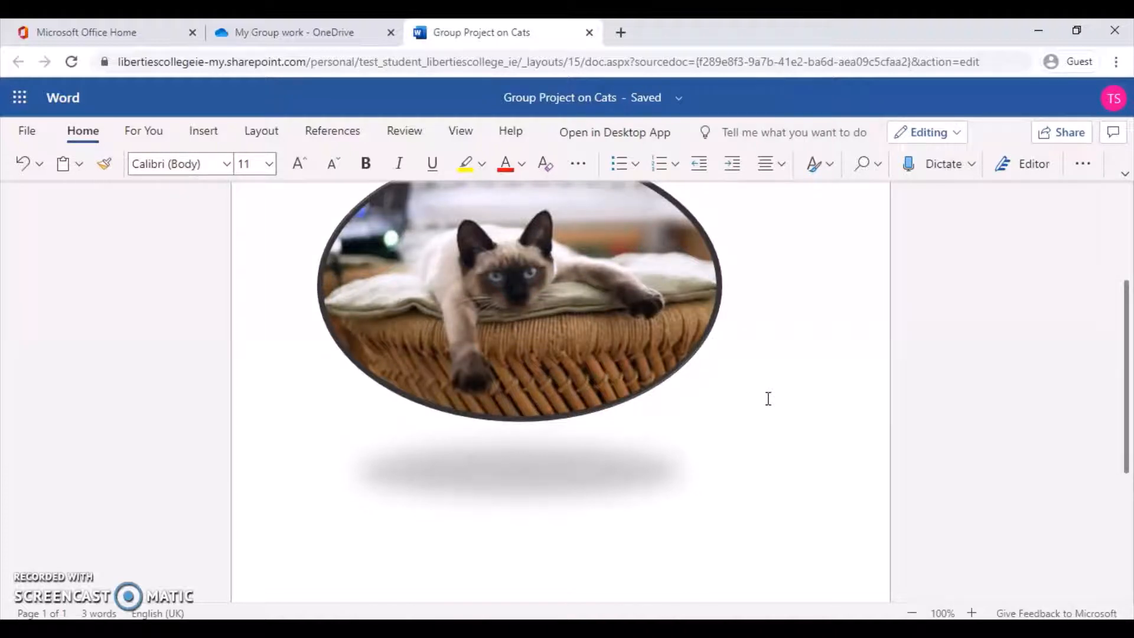
pyautogui.press('Return')
# Set the document's share link to open in review mode only and apply it.
pyautogui.click(1065, 134)
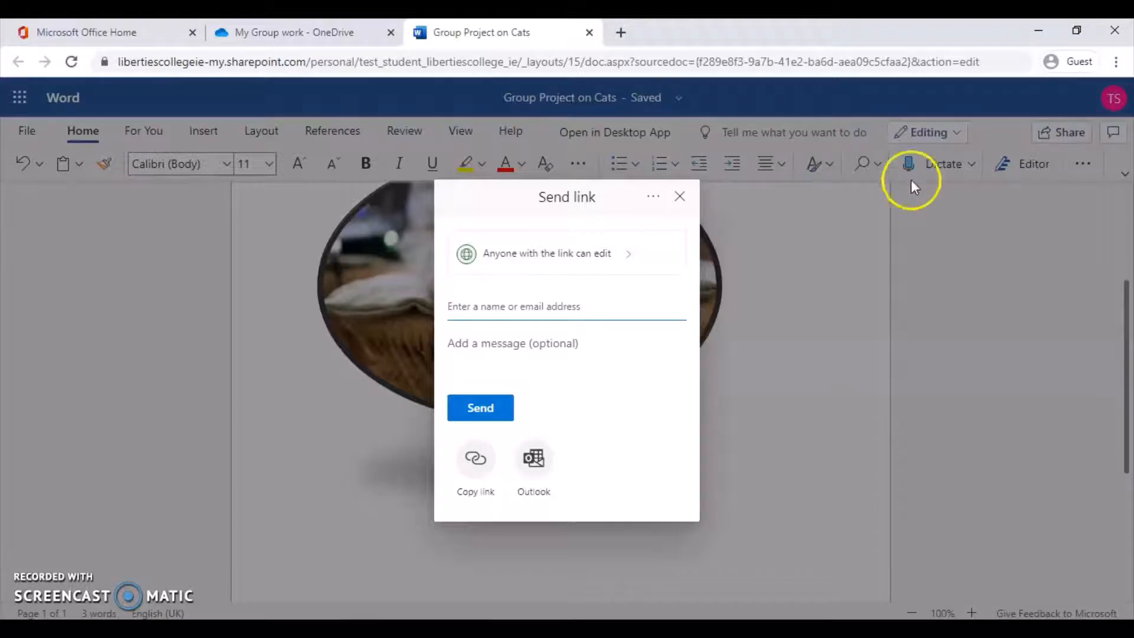
pyautogui.click(615, 268)
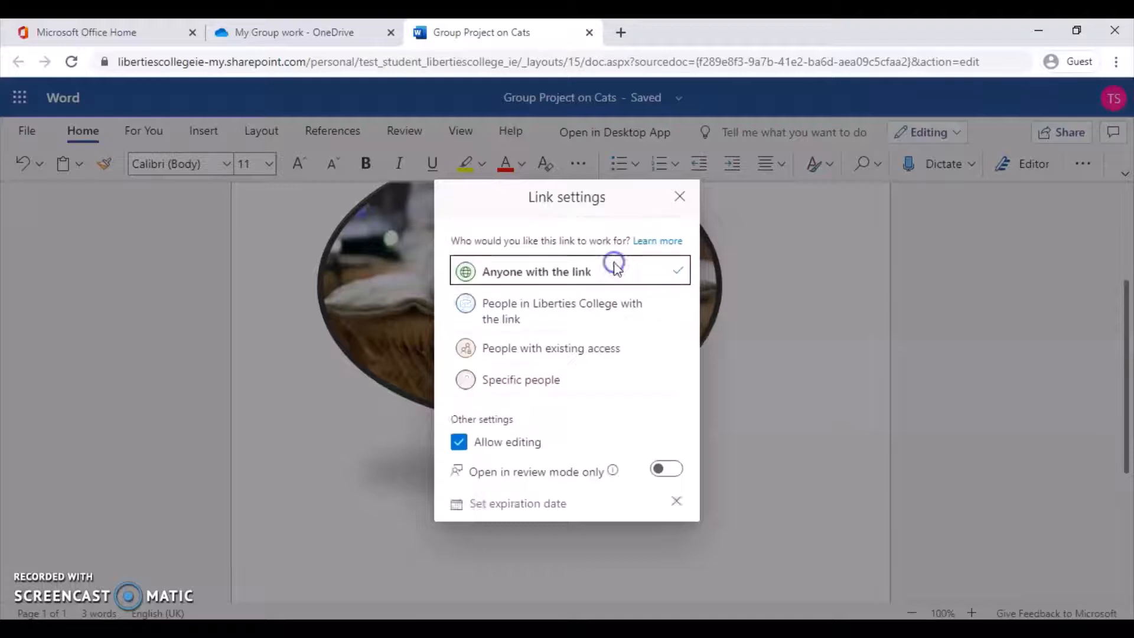
pyautogui.click(576, 204)
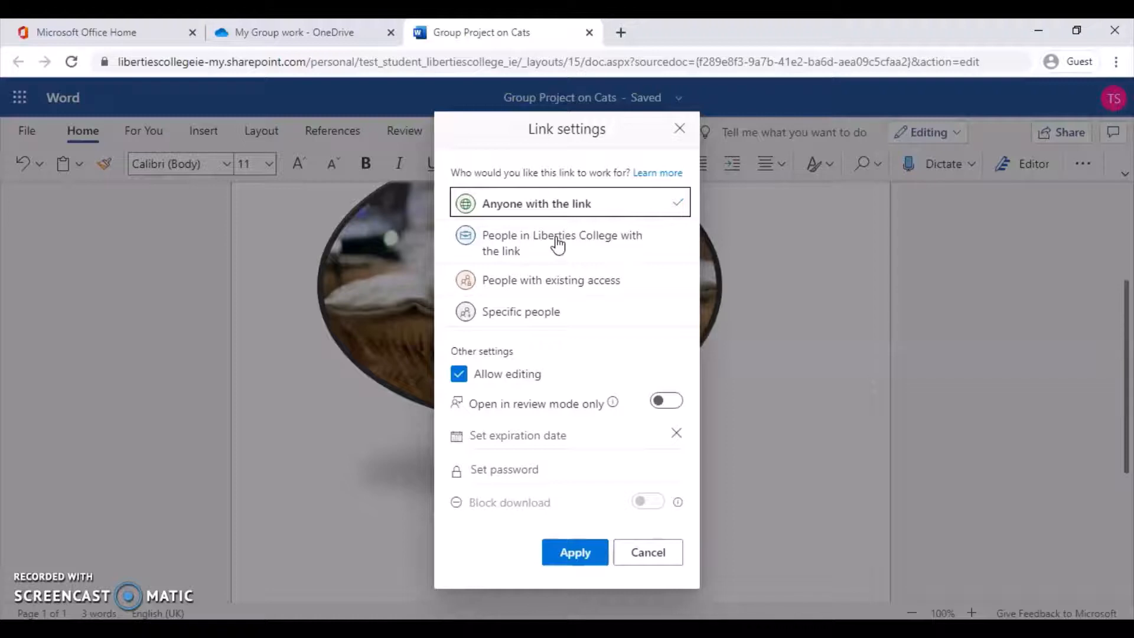
pyautogui.click(549, 260)
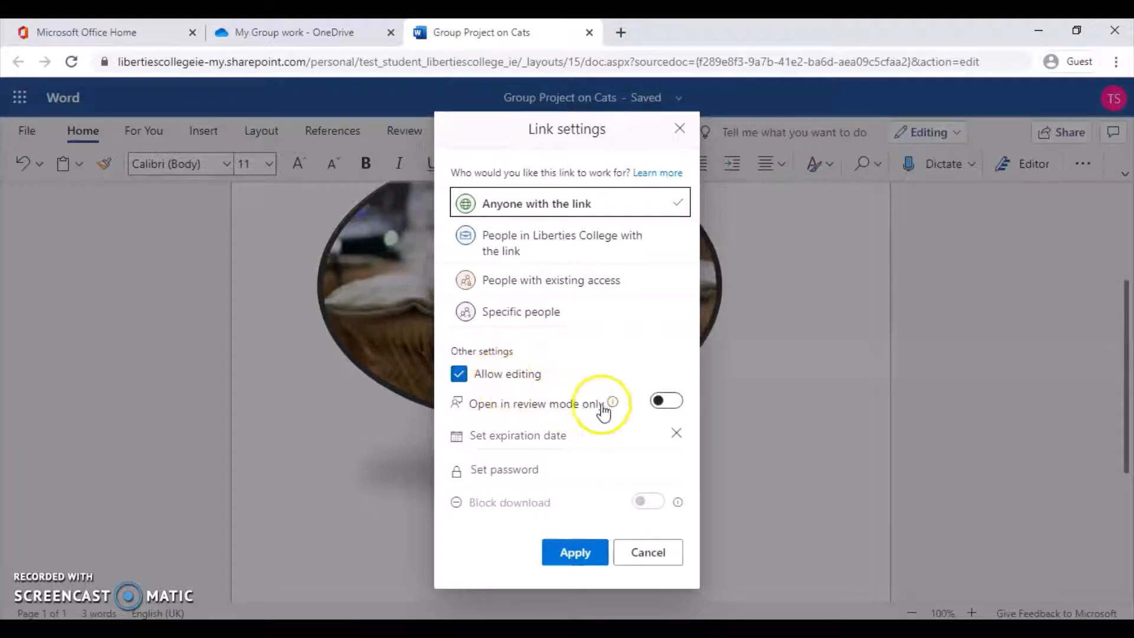
pyautogui.click(660, 408)
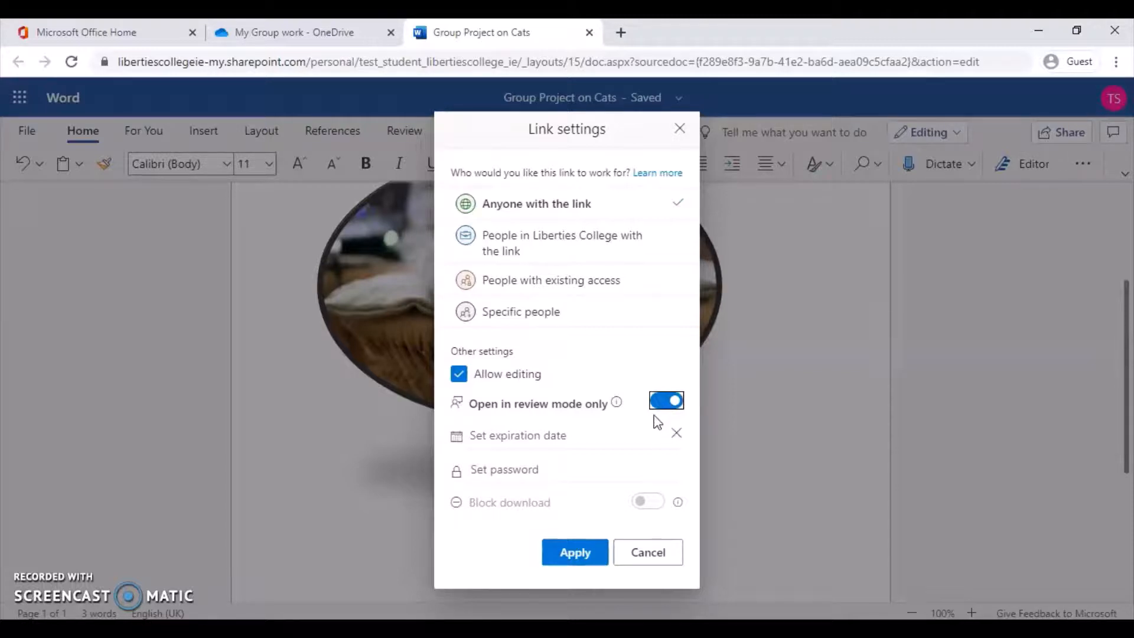
pyautogui.click(497, 442)
pyautogui.click(495, 471)
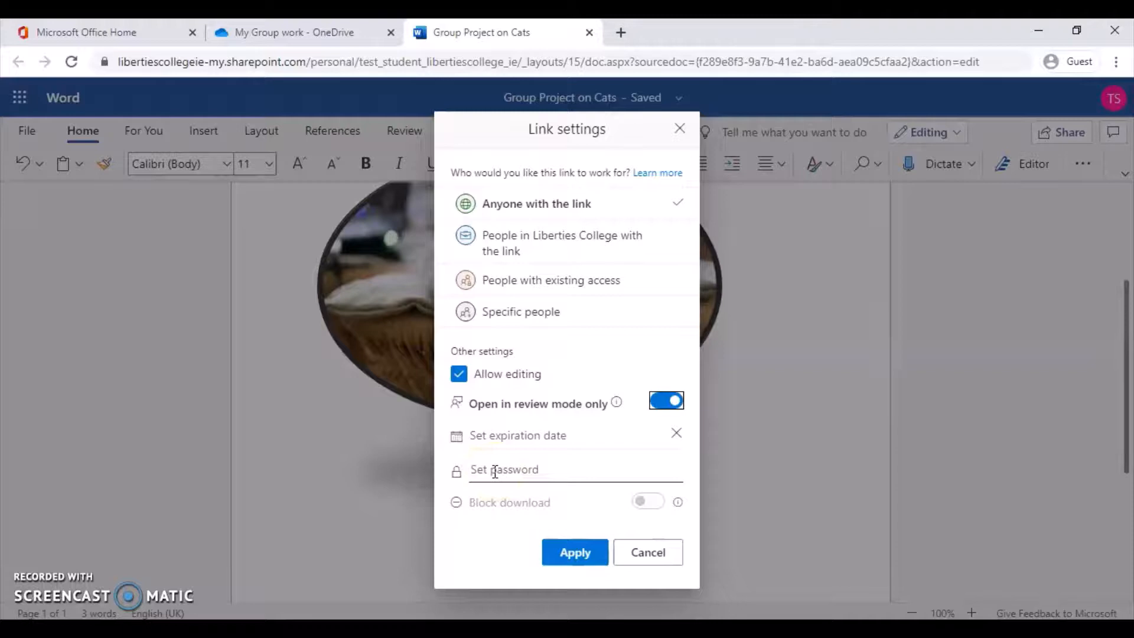
pyautogui.click(497, 503)
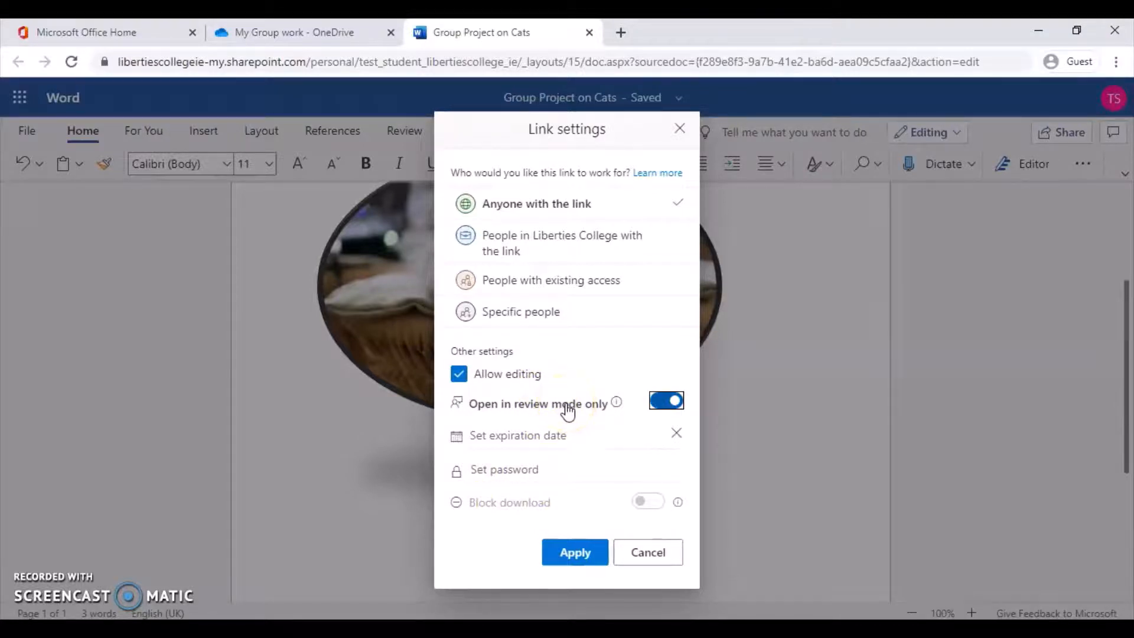
pyautogui.click(573, 555)
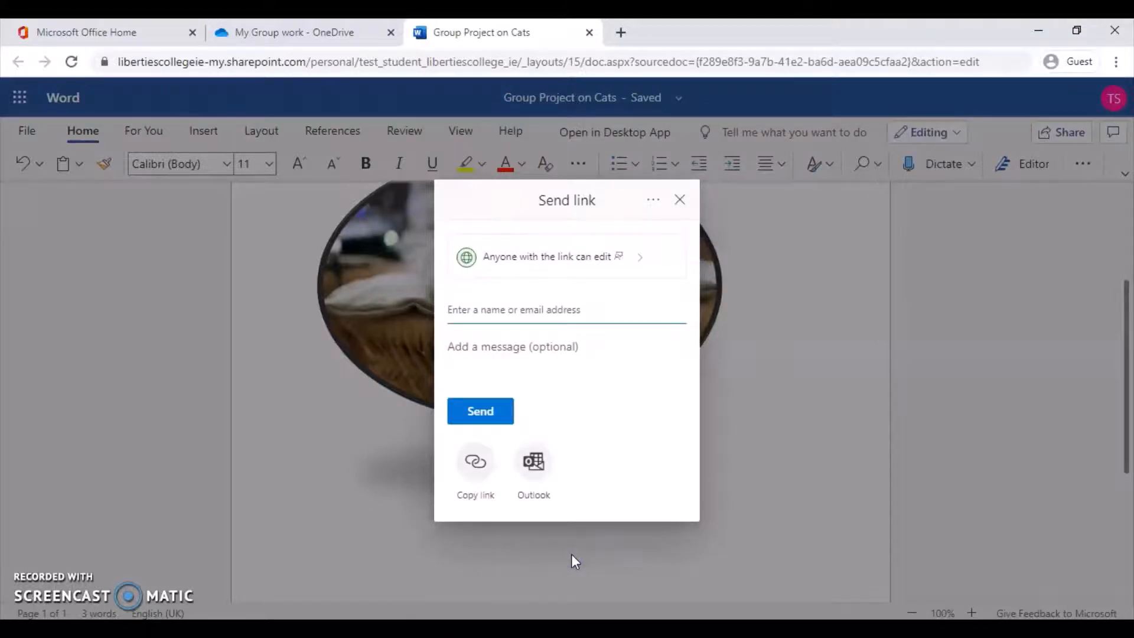
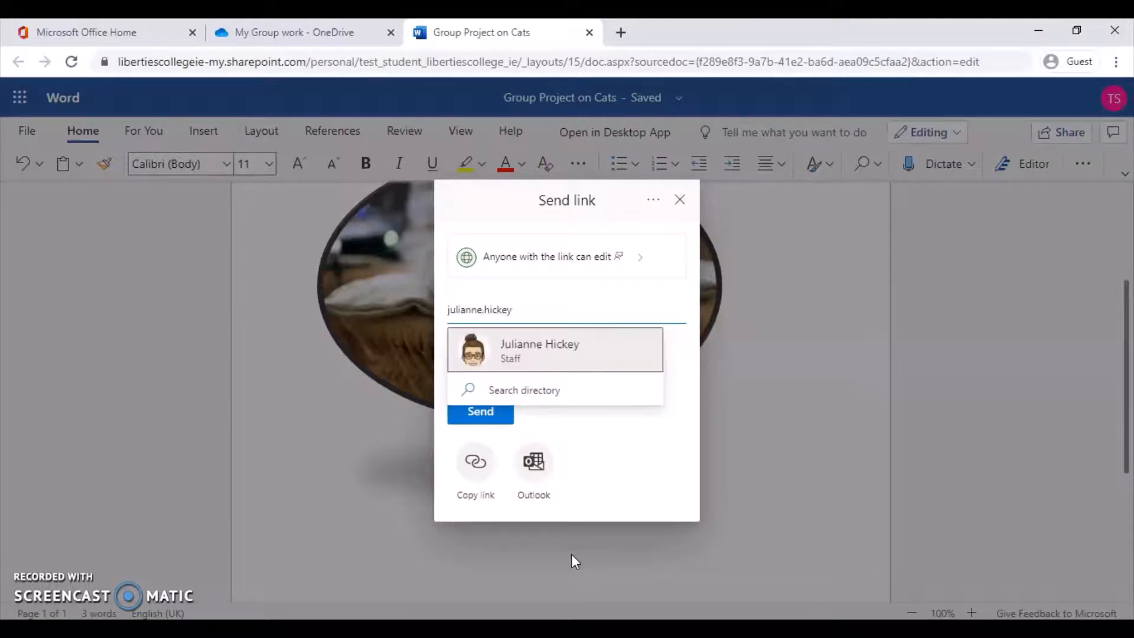
# Send the link to a staff colleague with a pasted message asking if the work is on track.
pyautogui.click(539, 349)
pyautogui.click(501, 366)
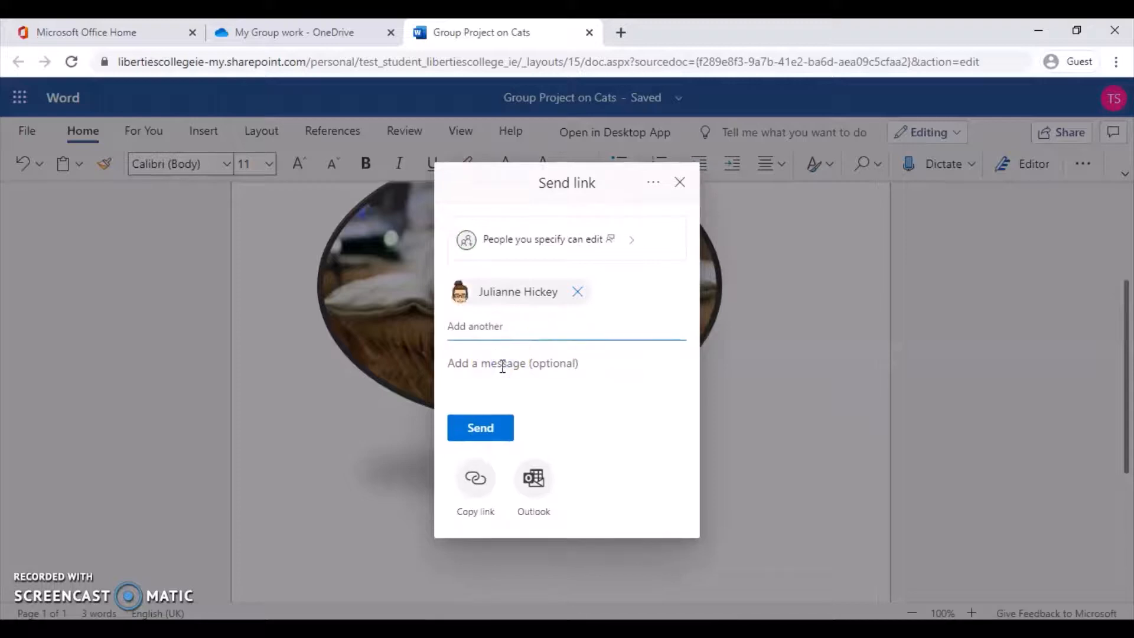
pyautogui.write('Please check this out for me and see if im on the right track')
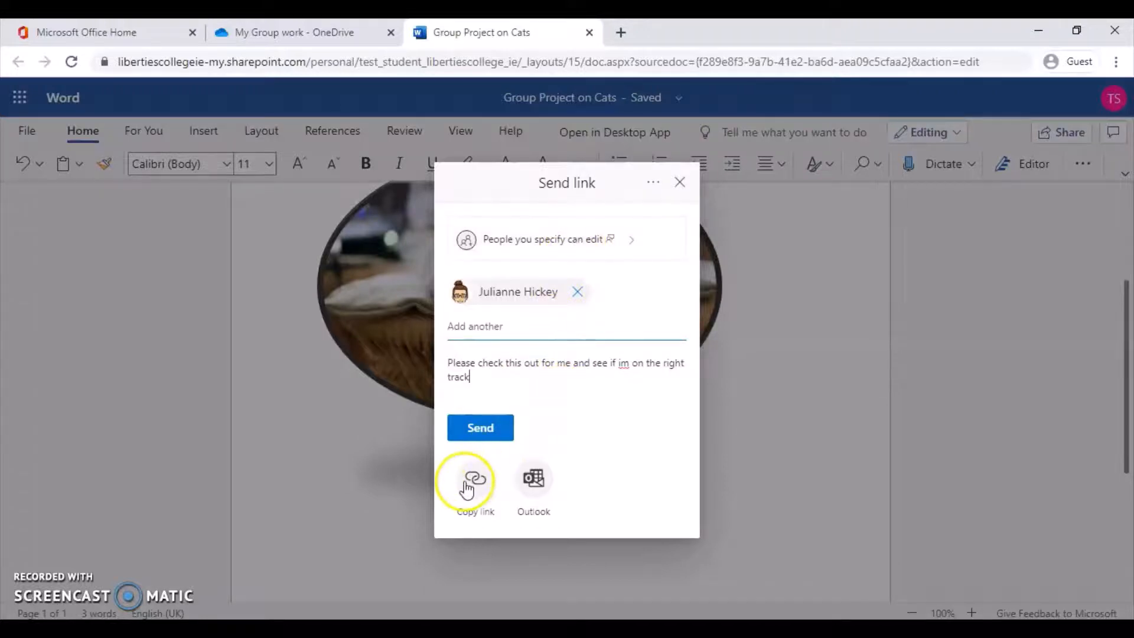
pyautogui.click(474, 441)
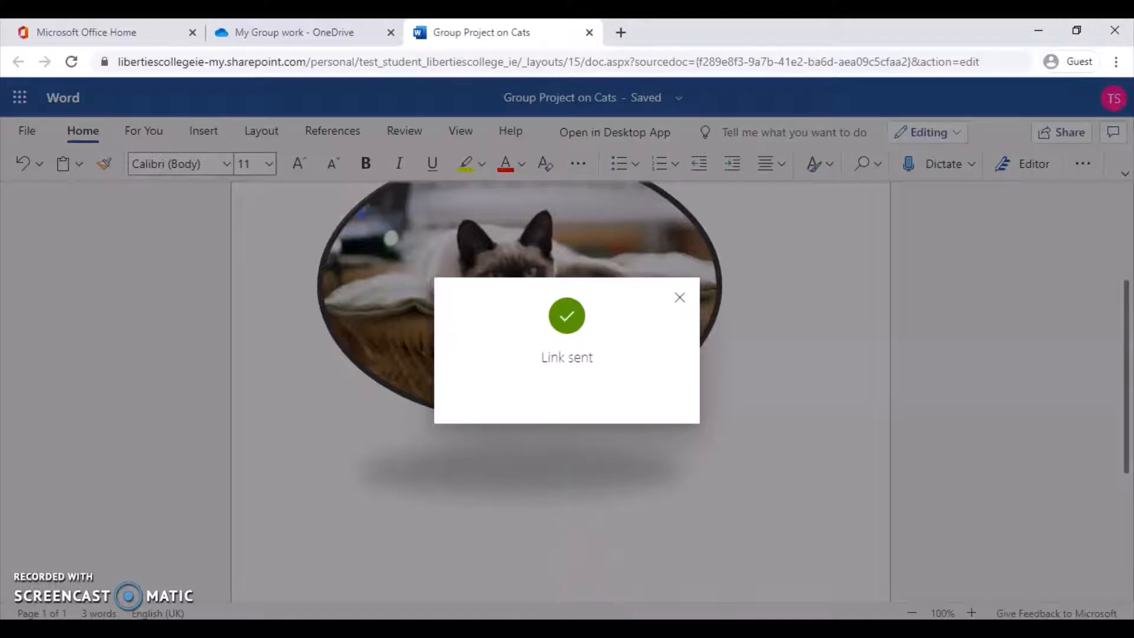
pyautogui.moveTo(587, 629)
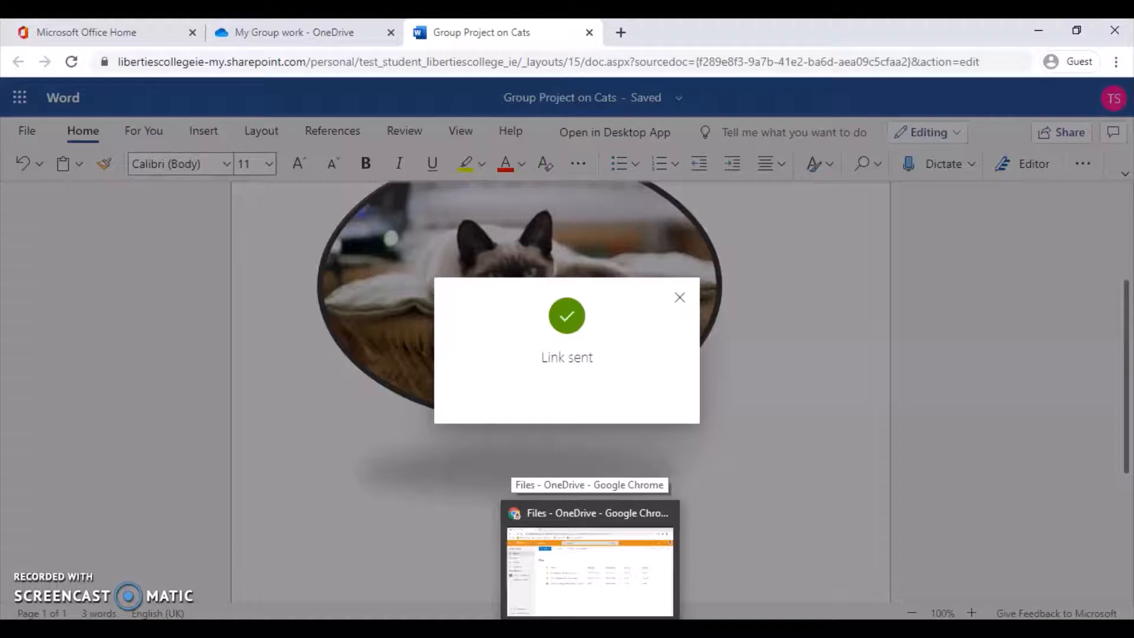
# In the reviewer's OneDrive window, open Group Project on Cats.docx from Shared with you.
pyautogui.click(589, 570)
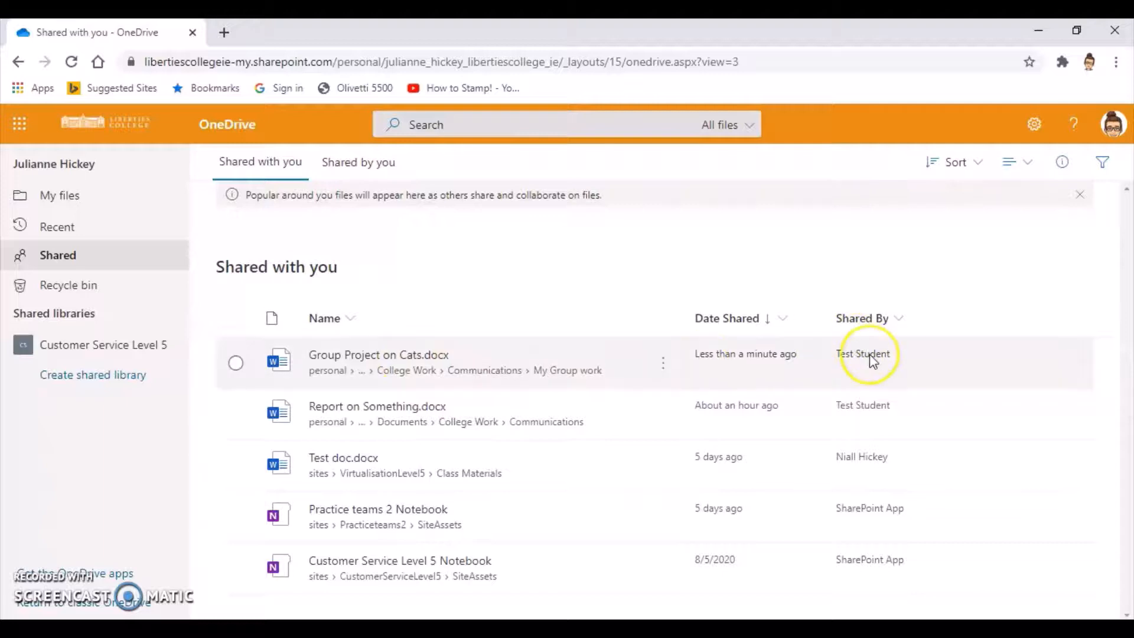
pyautogui.click(352, 366)
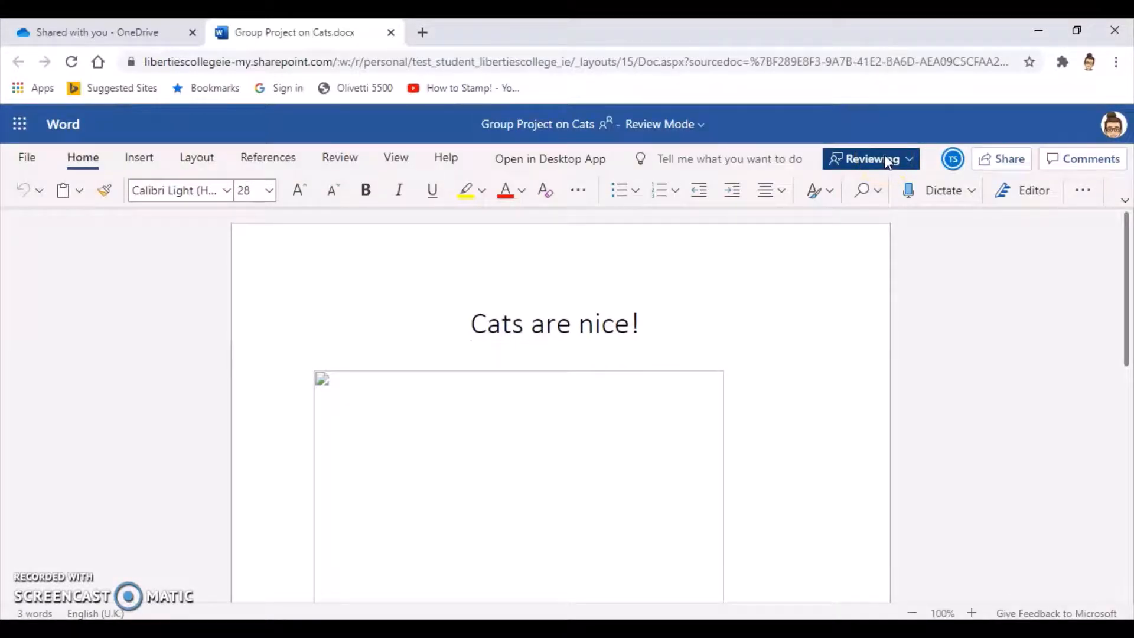
# Add a new empty line below the 'Cats are nice!' title.
pyautogui.click(892, 163)
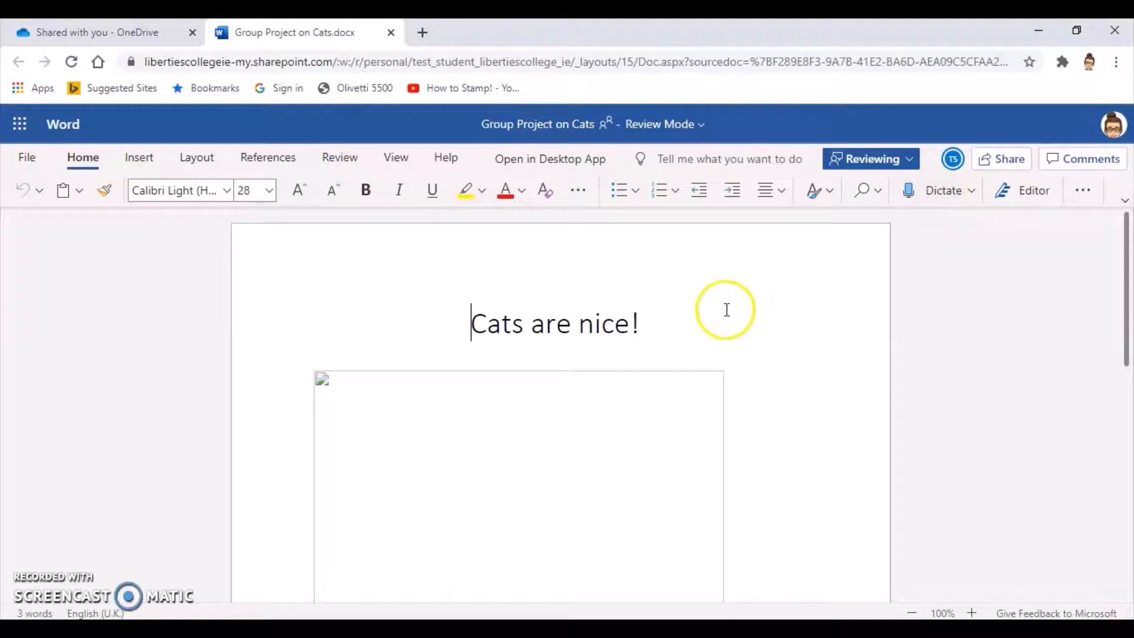
pyautogui.click(657, 328)
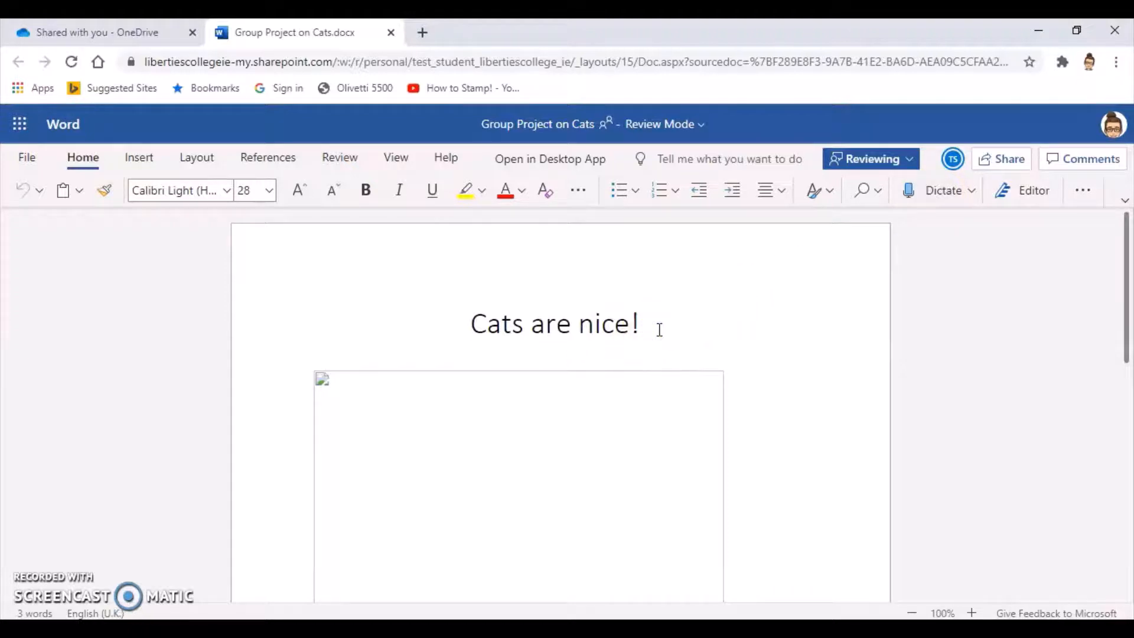
pyautogui.press('Return')
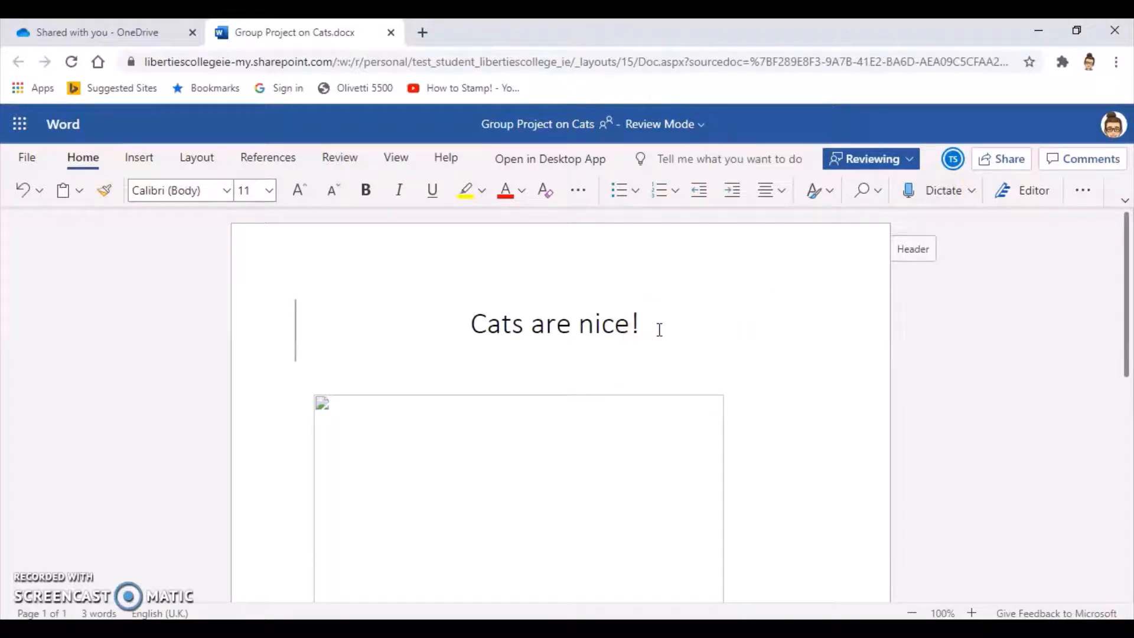
# Dictate a test sentence on that line, then select and delete it.
pyautogui.click(949, 196)
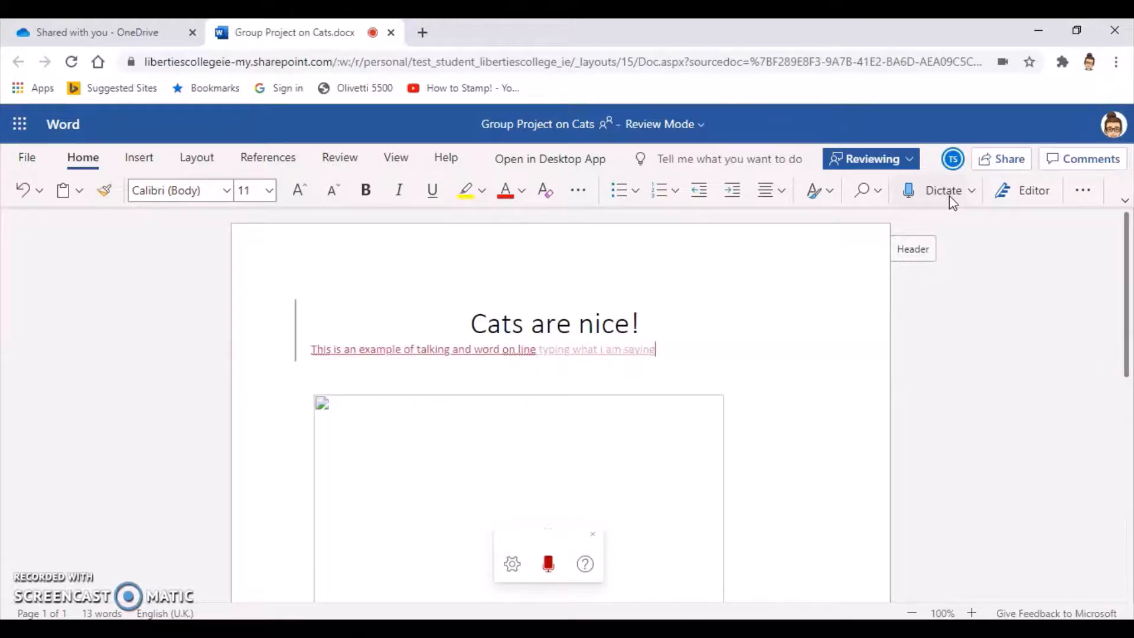
pyautogui.click(690, 349)
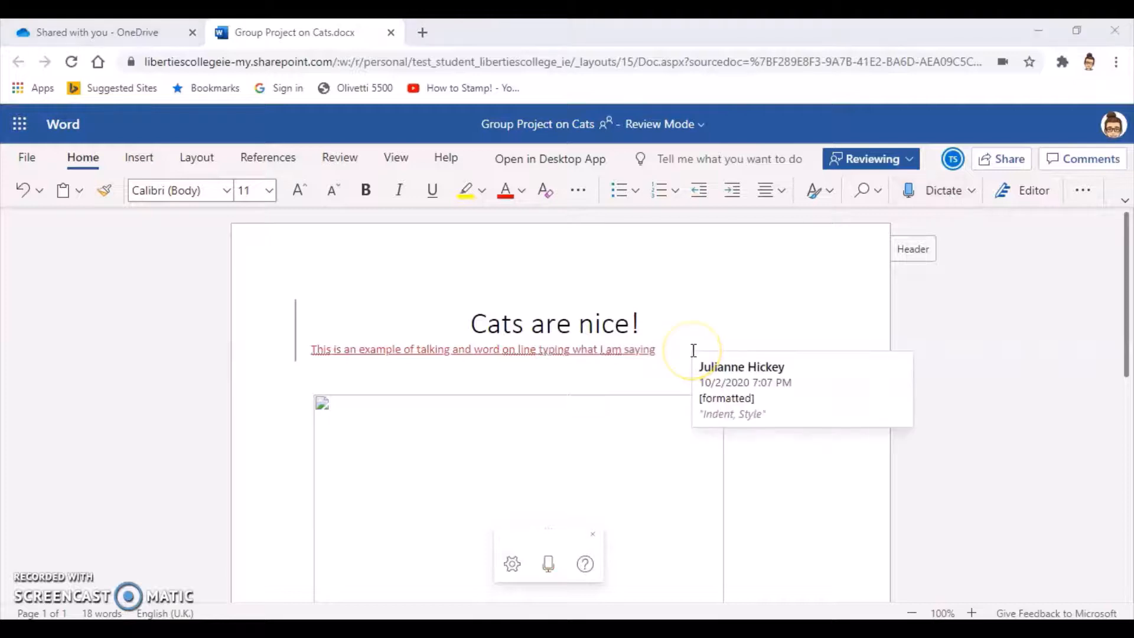
pyautogui.moveTo(657, 350); pyautogui.dragTo(311, 353)
pyautogui.press('Delete')
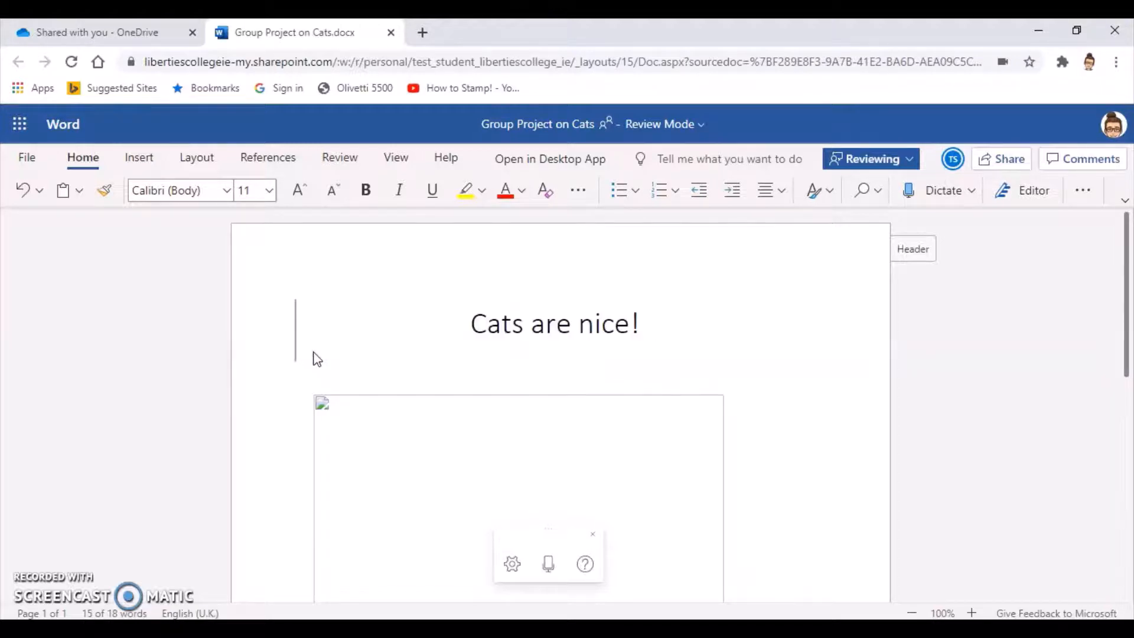
# Dictate 'Yes looks good you're on the right track. Well done!' on the empty line.
pyautogui.click(386, 394)
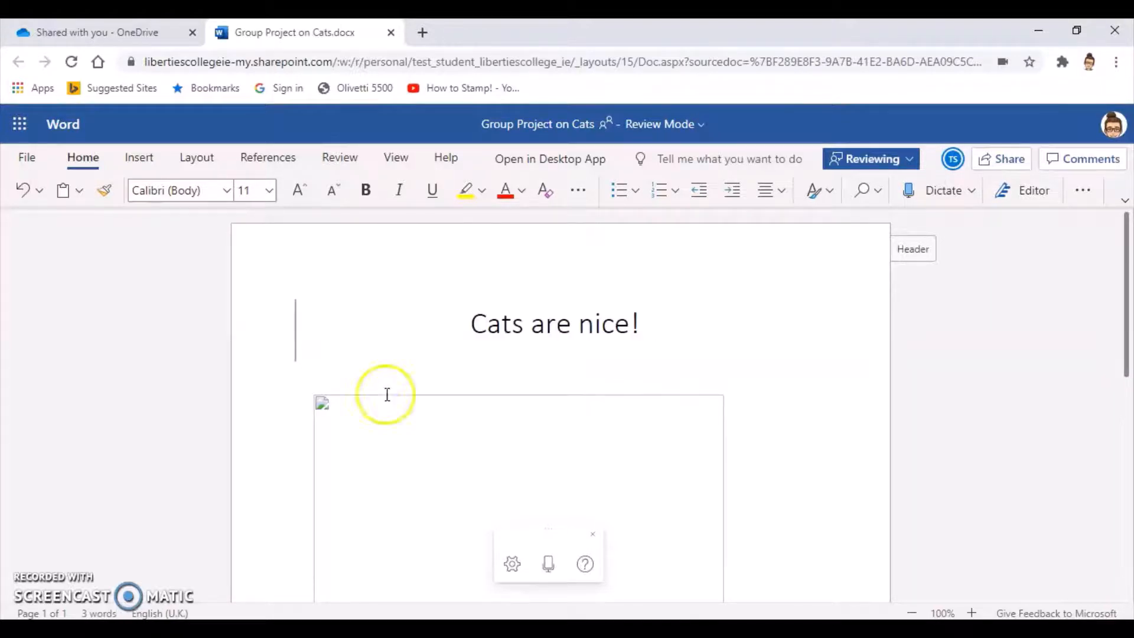
pyautogui.click(550, 565)
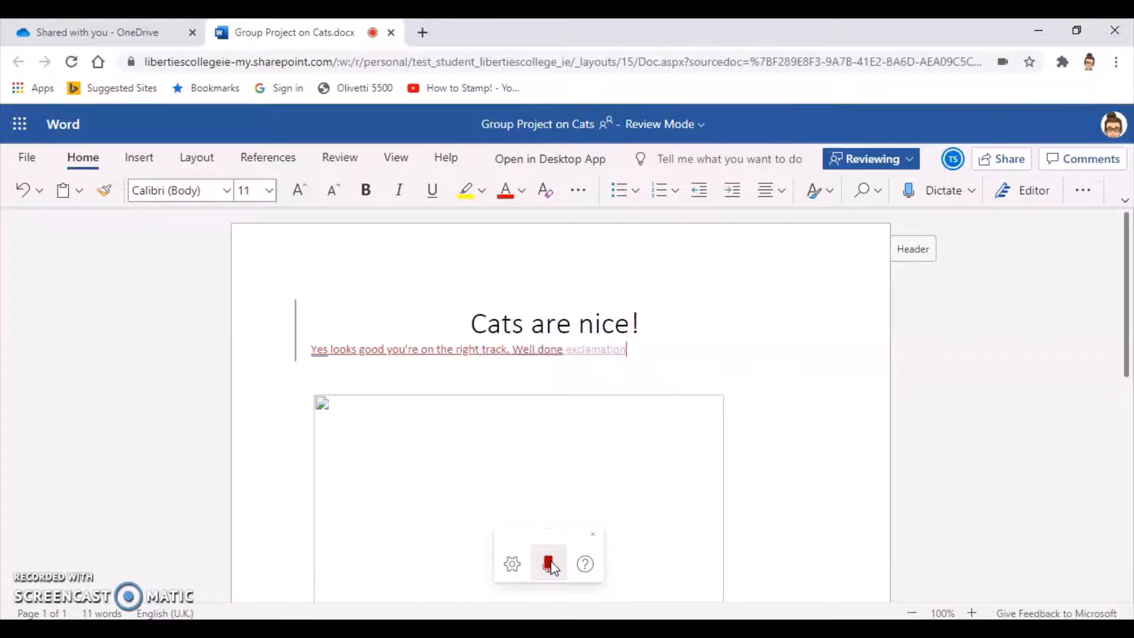
pyautogui.click(549, 564)
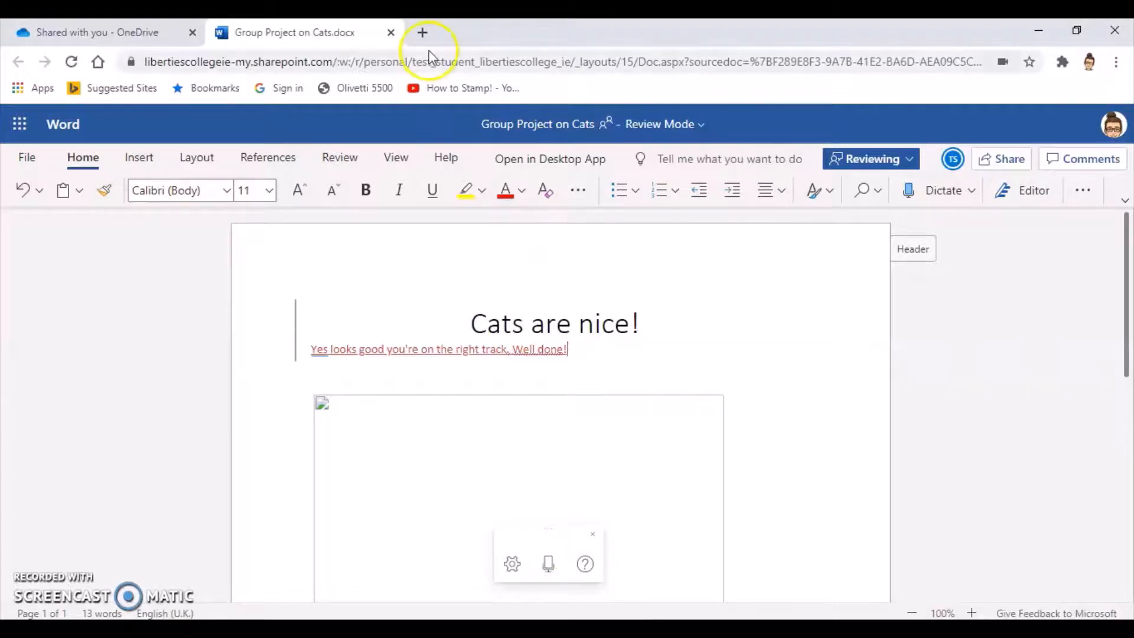
# Close the reviewer's copy and open Group Project on Cats.docx from the author's refreshed My Group work folder.
pyautogui.click(390, 32)
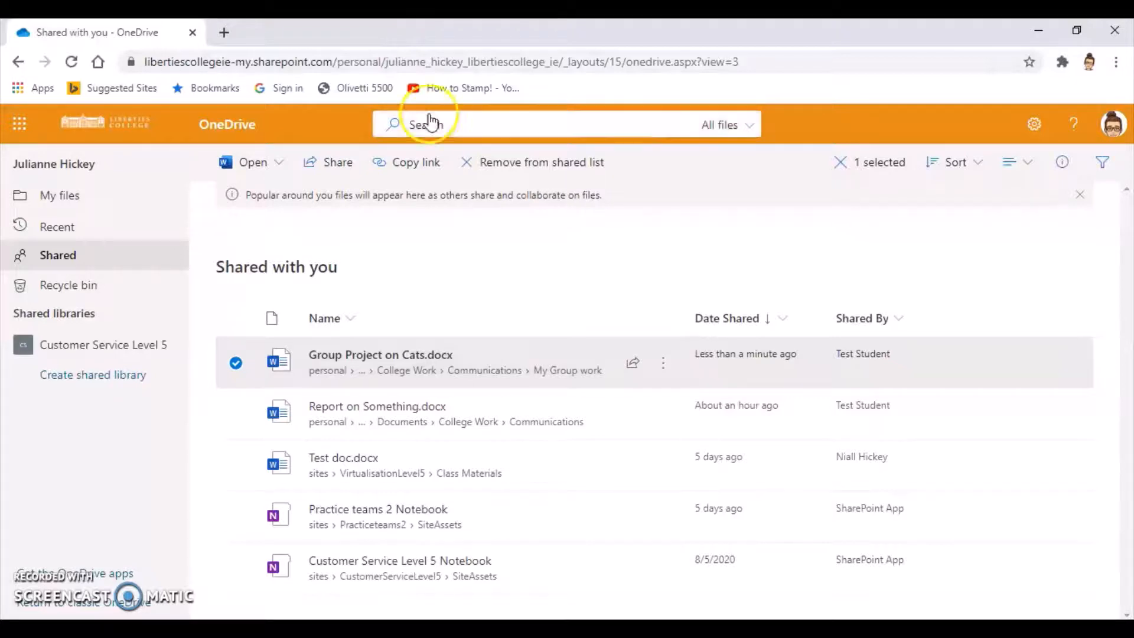
pyautogui.hotkey('alt', 'Tab')
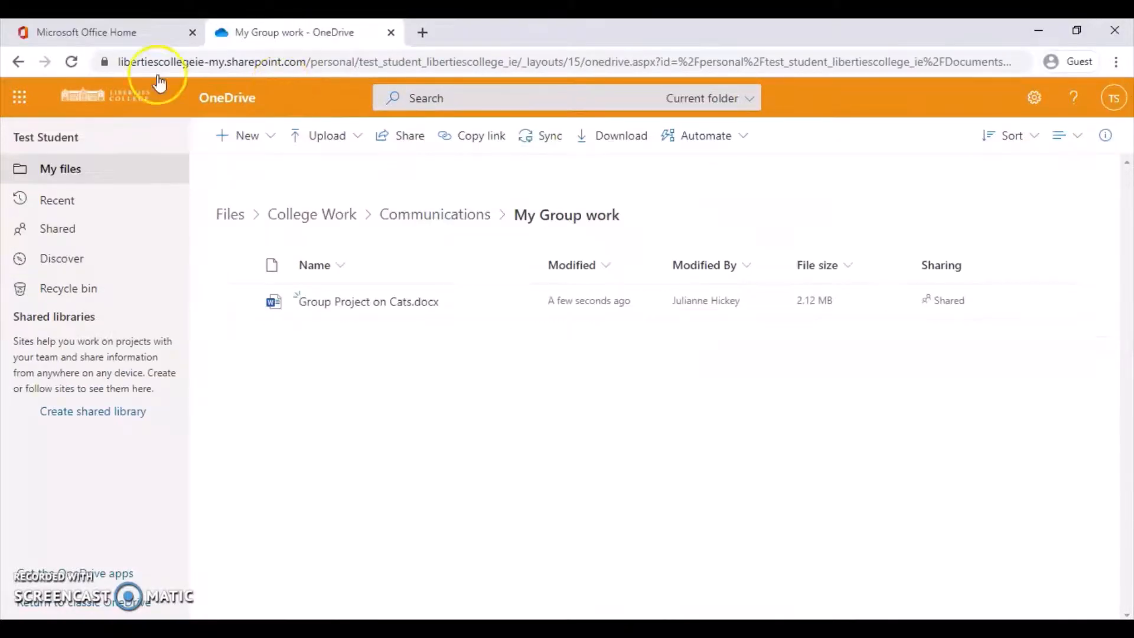
pyautogui.click(83, 59)
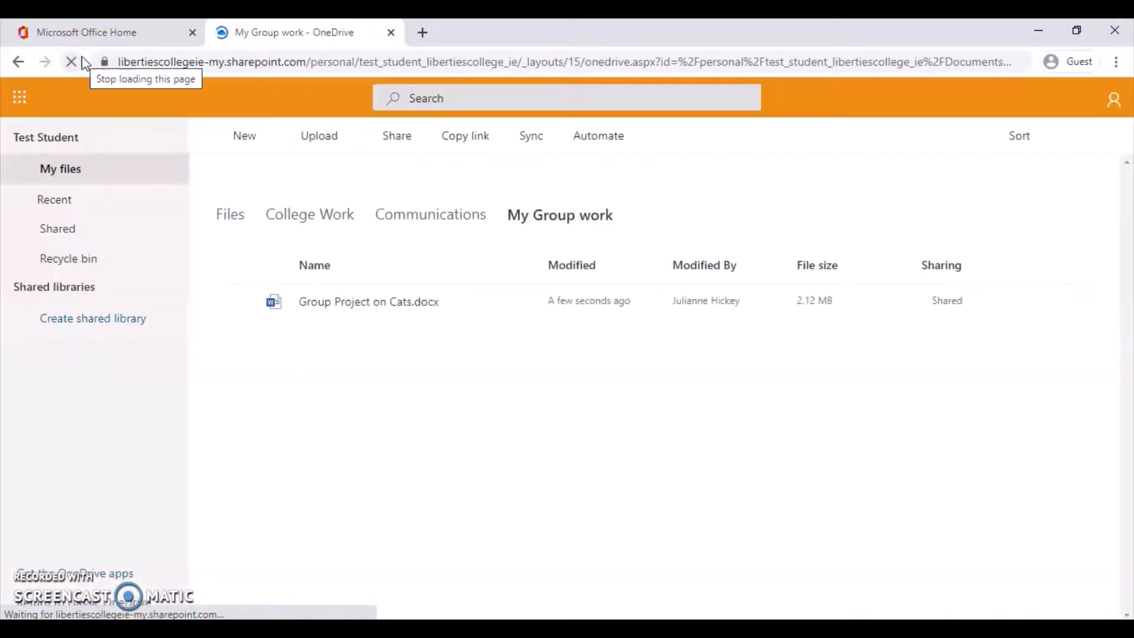
pyautogui.click(333, 305)
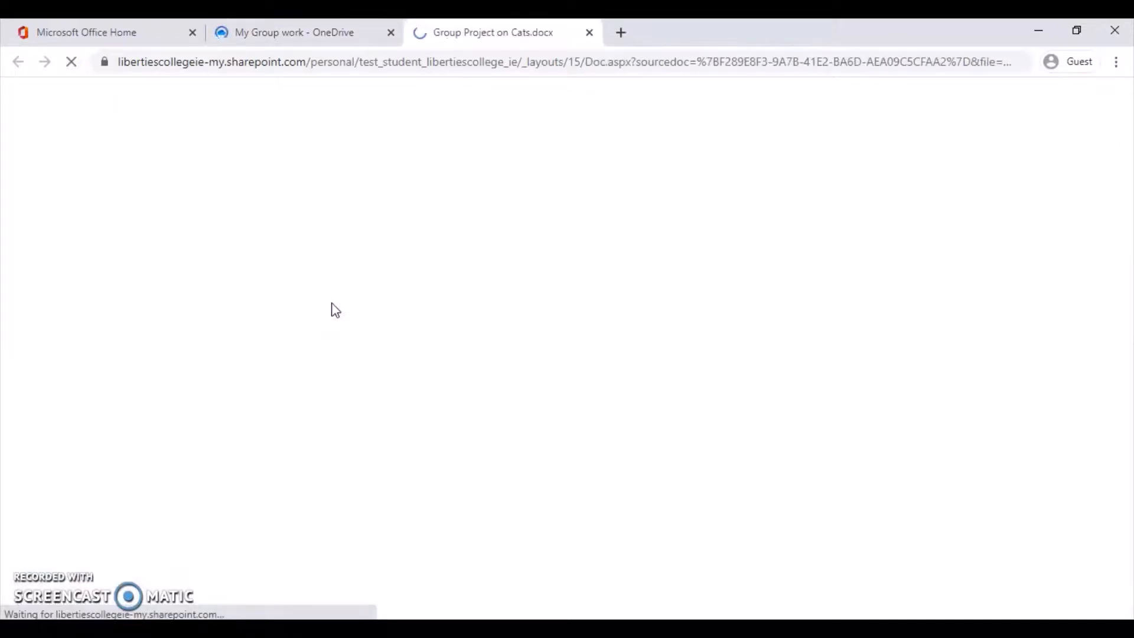
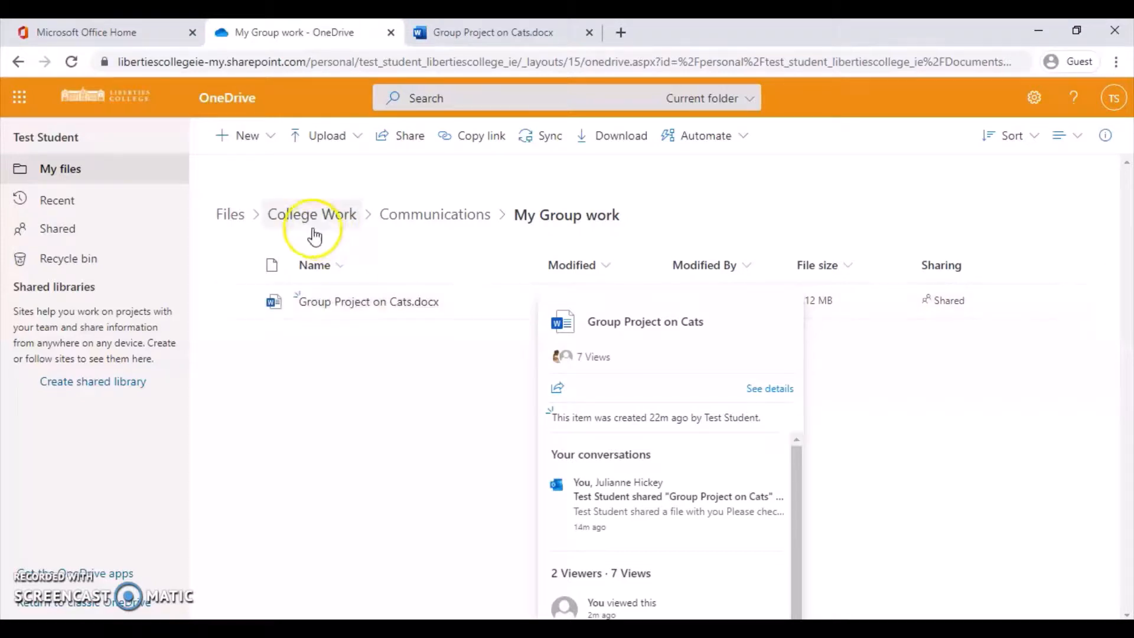
# Go up to College Work and open the Communications folder to see its three subfolders.
pyautogui.click(275, 223)
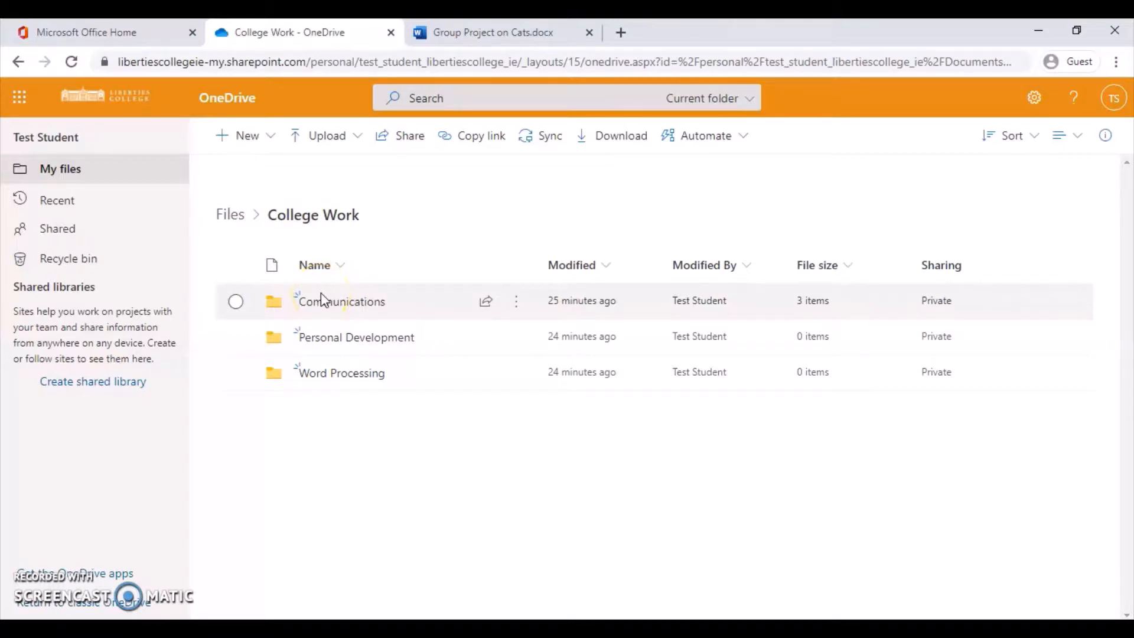
pyautogui.click(325, 303)
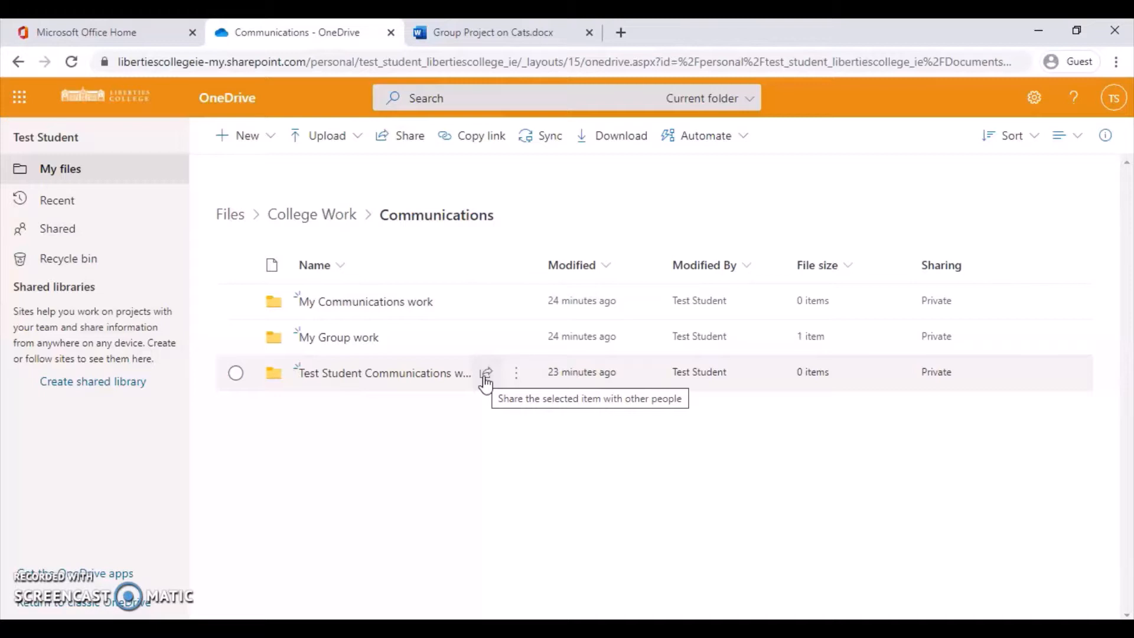
pyautogui.rightClick(387, 376)
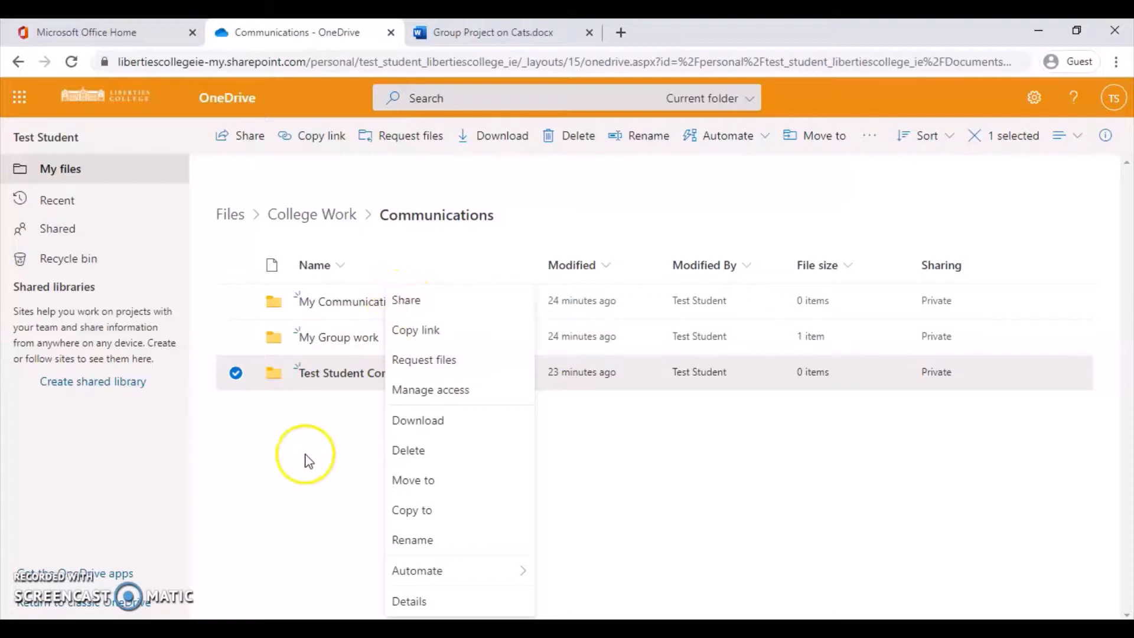
pyautogui.click(307, 460)
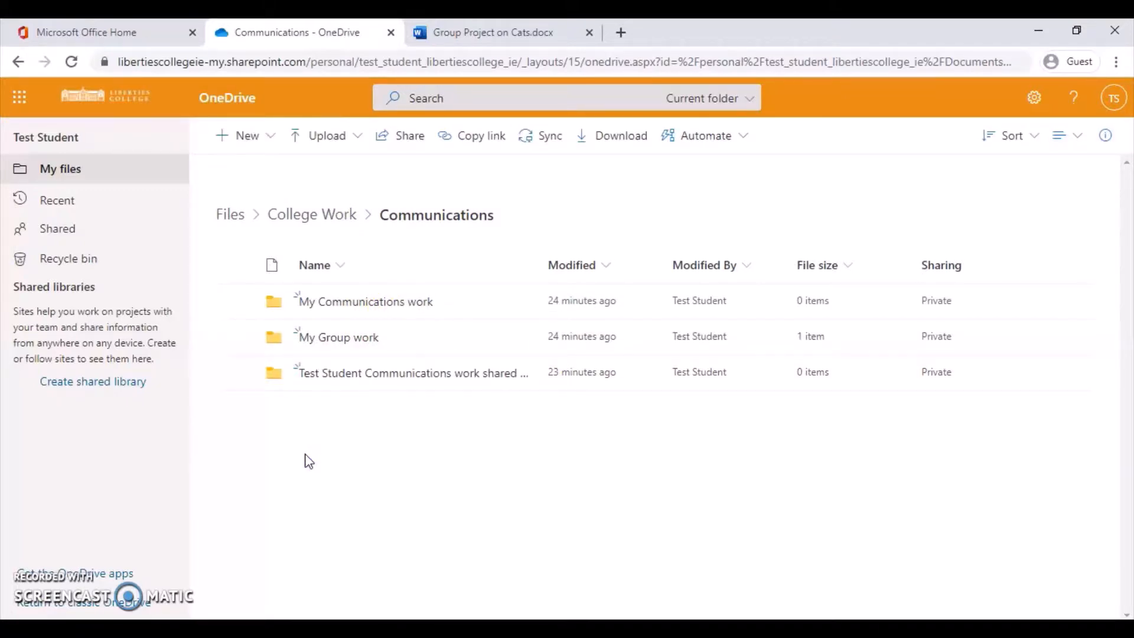
pyautogui.click(362, 384)
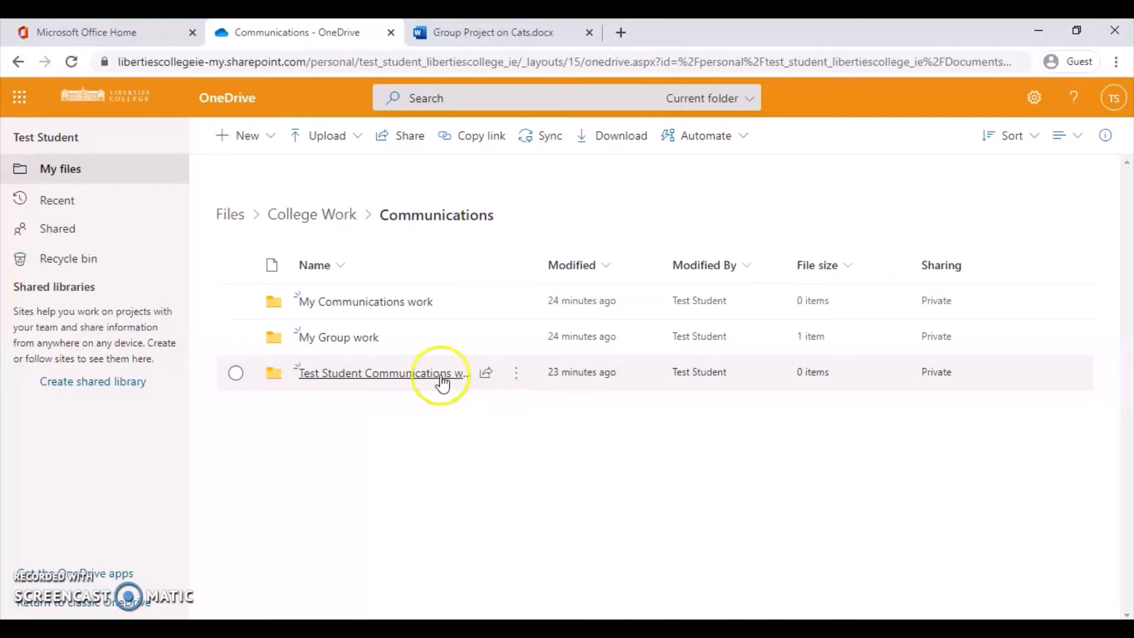
# Send the teacher an anyone-with-the-link editing link to the Communications work folder.
pyautogui.click(487, 375)
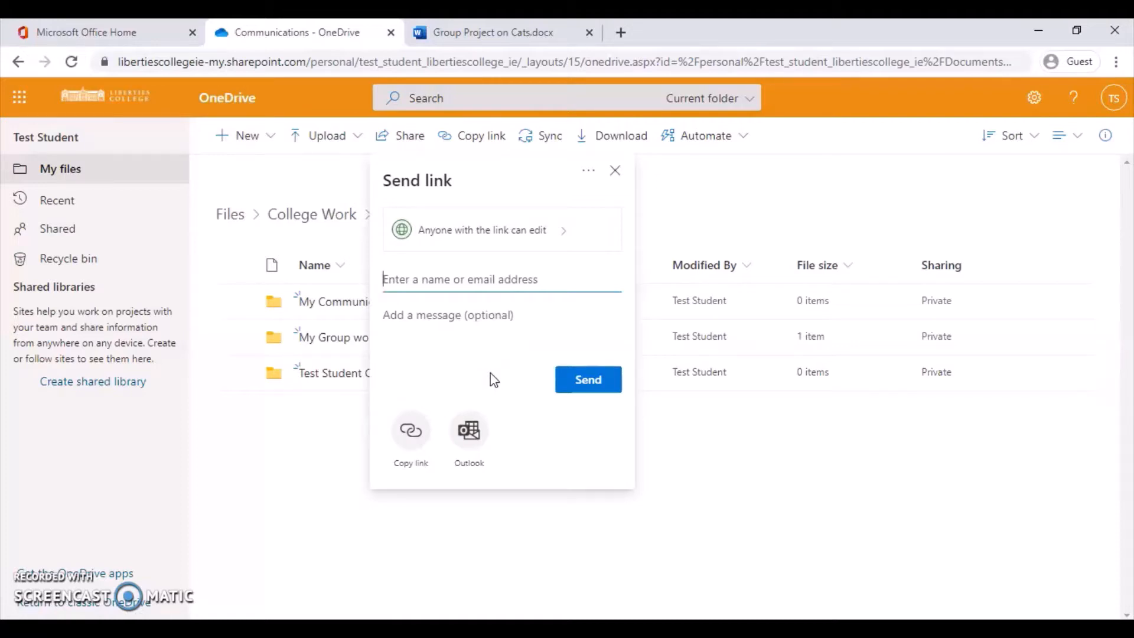
pyautogui.write('julianne')
pyautogui.click(481, 360)
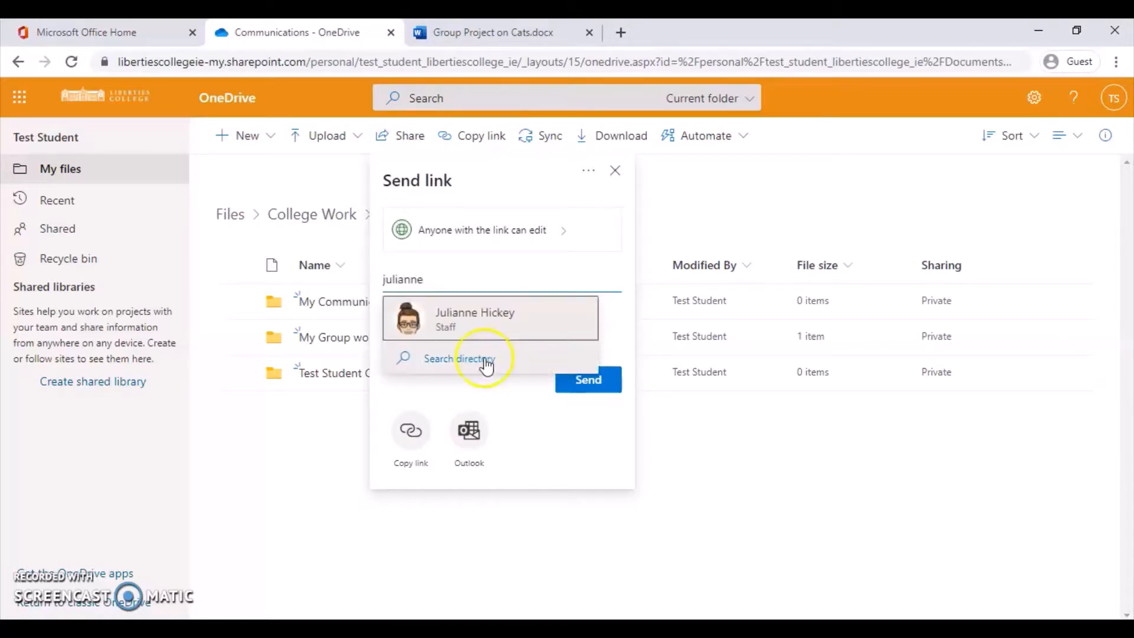
pyautogui.click(548, 236)
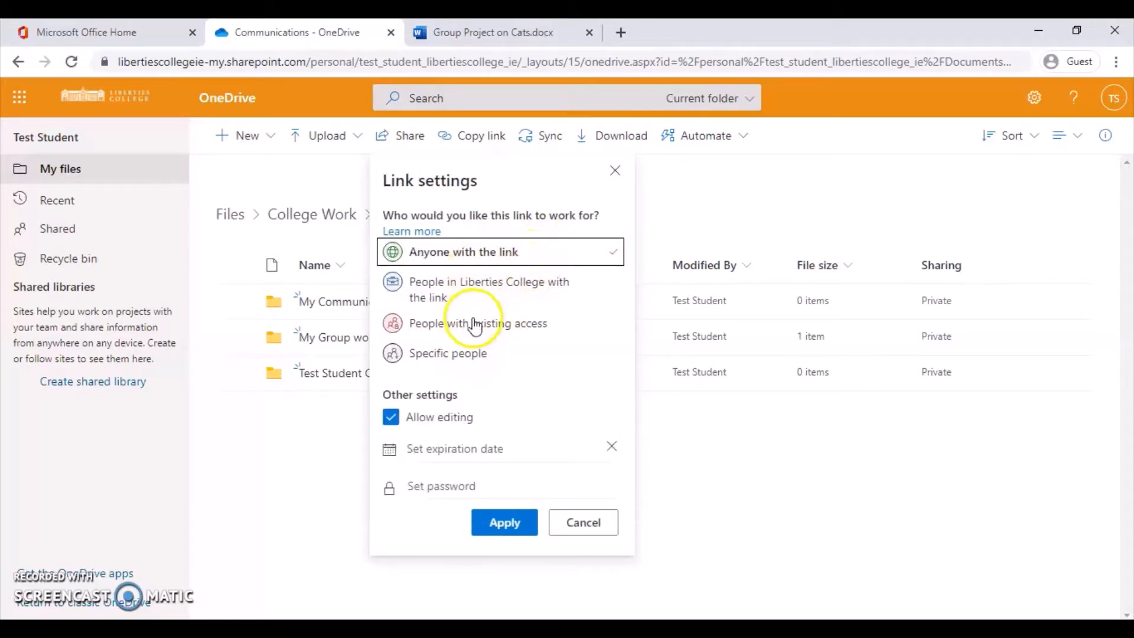
pyautogui.click(505, 520)
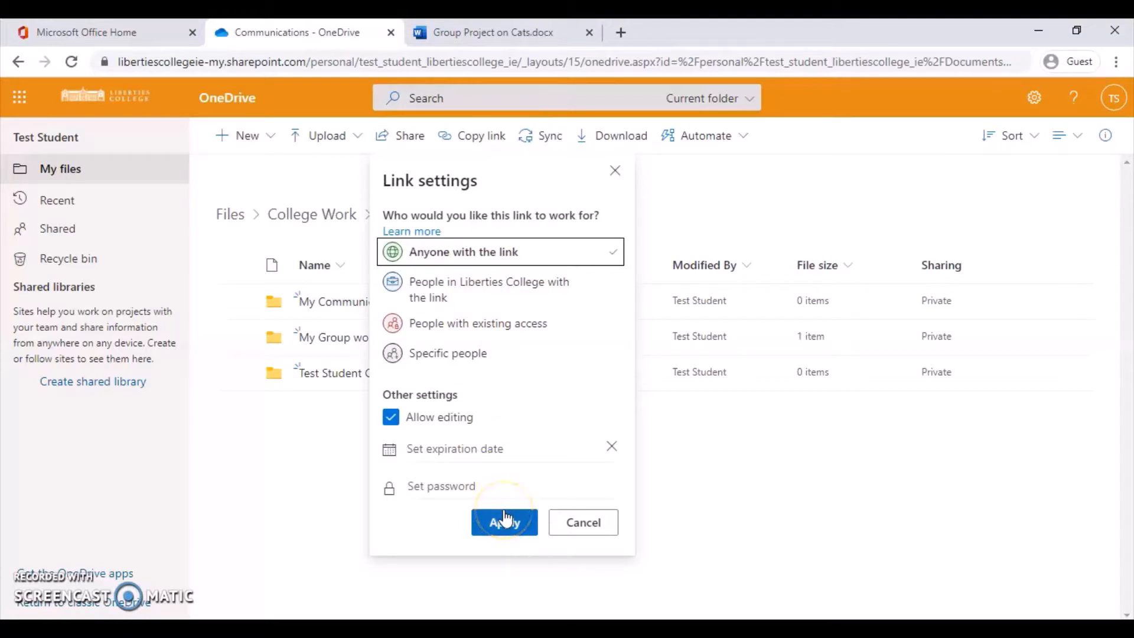
pyautogui.click(586, 422)
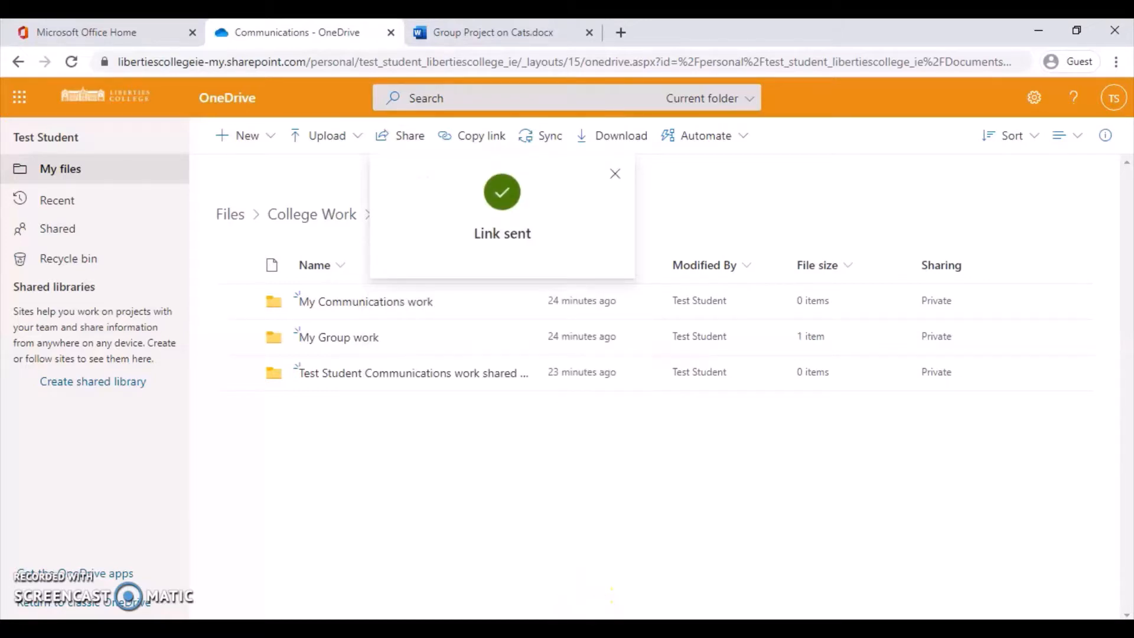
# In the teacher's OneDrive, refresh Shared with you and open the newly shared Communications work folder.
pyautogui.moveTo(588, 611)
pyautogui.click(590, 549)
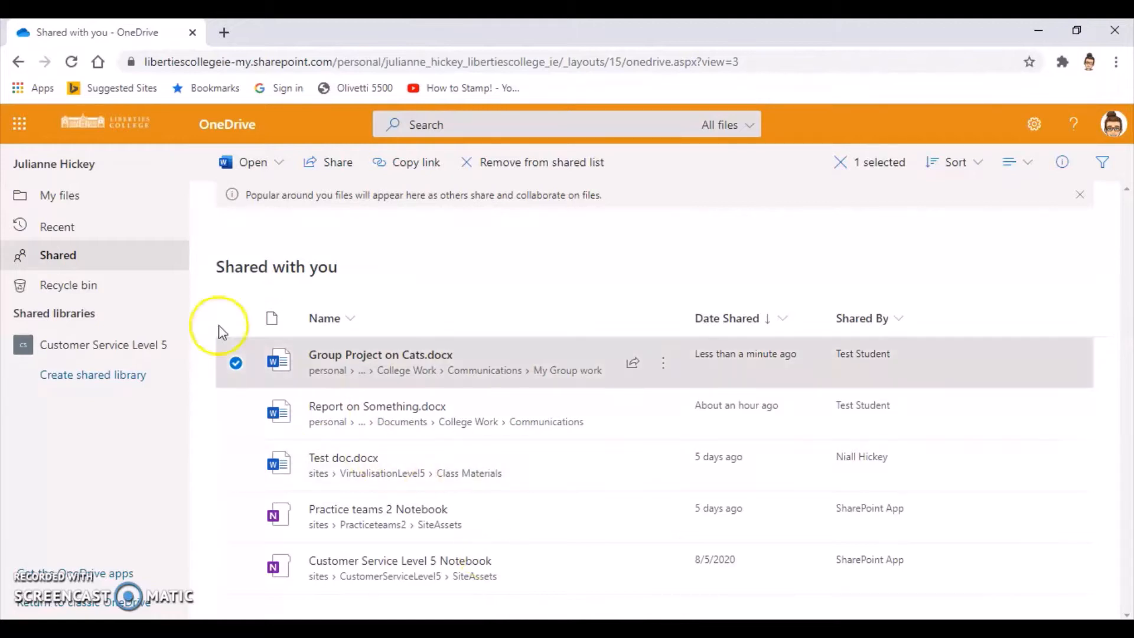
pyautogui.click(71, 63)
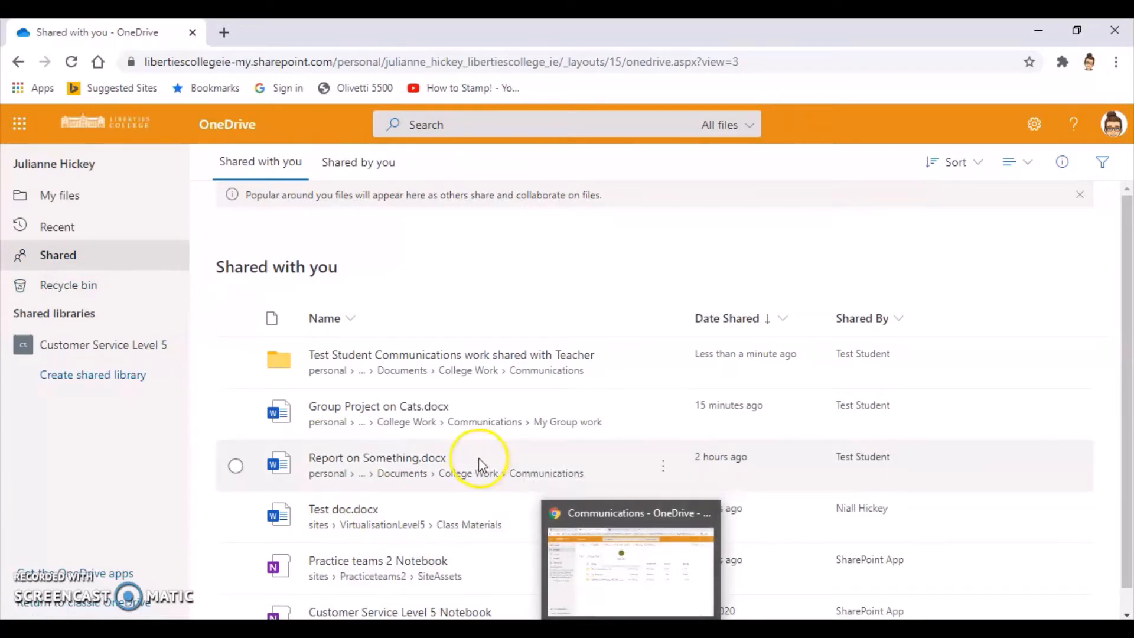
pyautogui.click(329, 355)
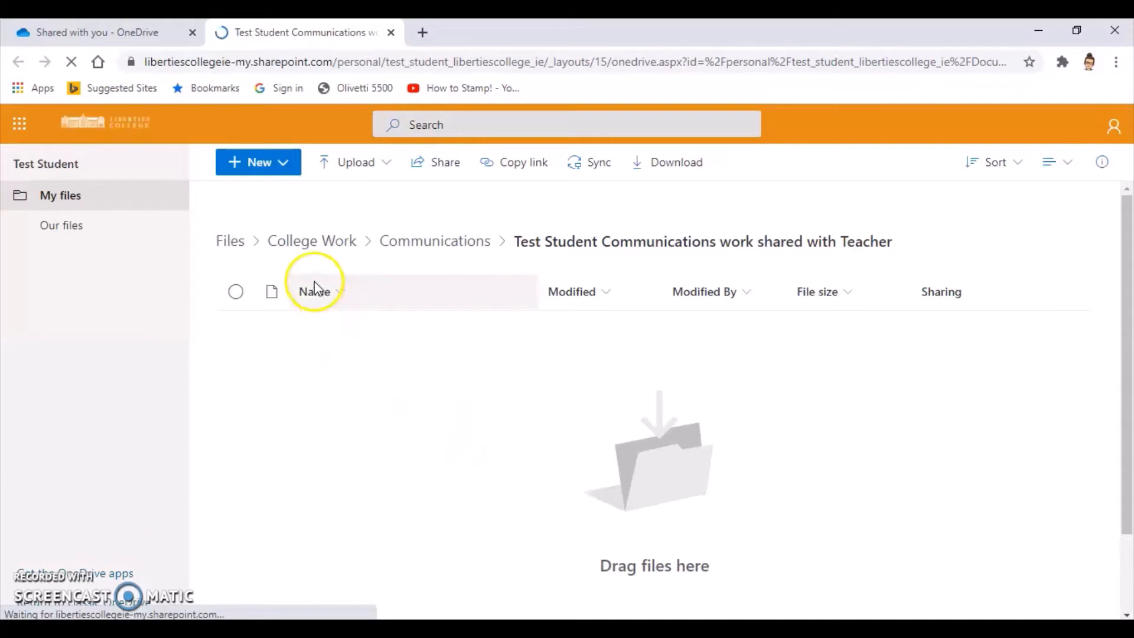
# Upload Assessment Brief.docx as the teacher, then check it appears in the student's shared folder.
pyautogui.click(271, 169)
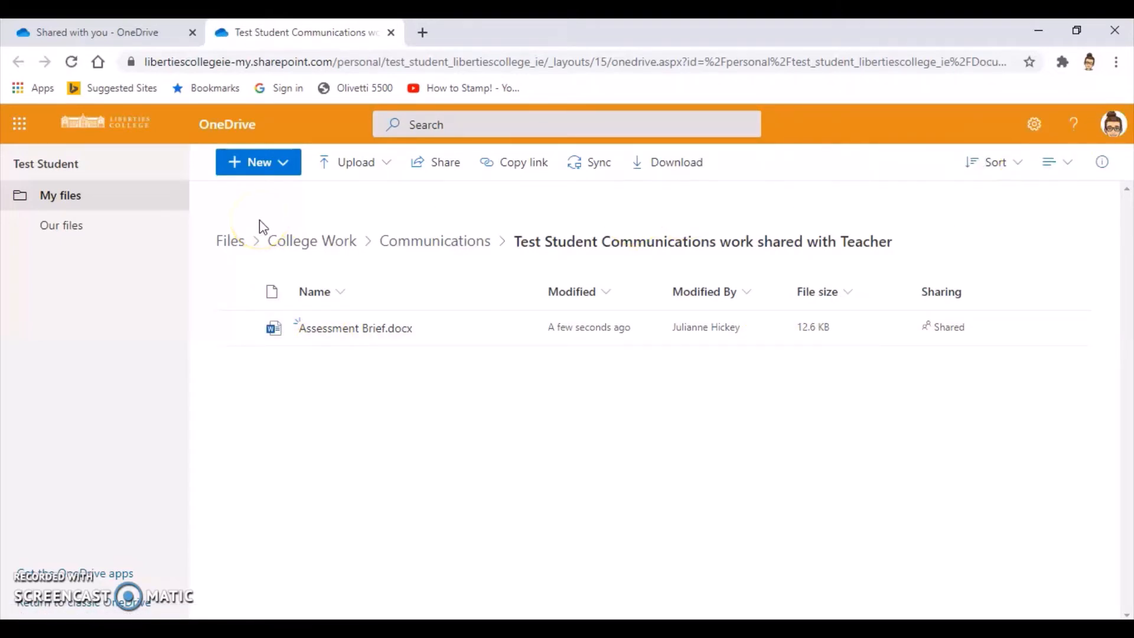
pyautogui.click(417, 252)
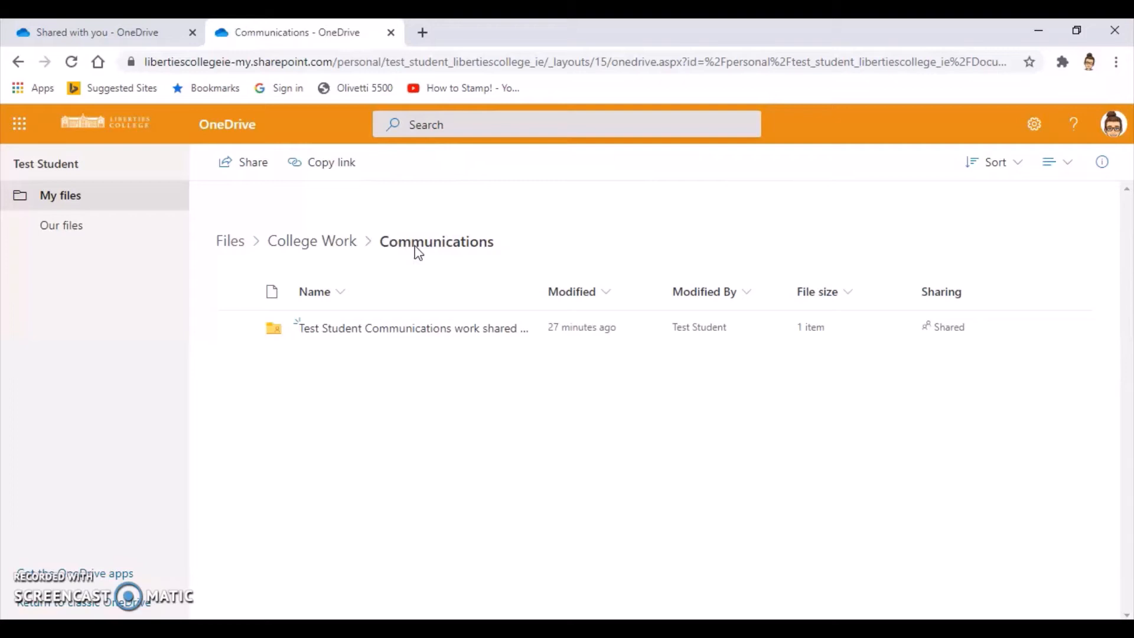
pyautogui.click(400, 330)
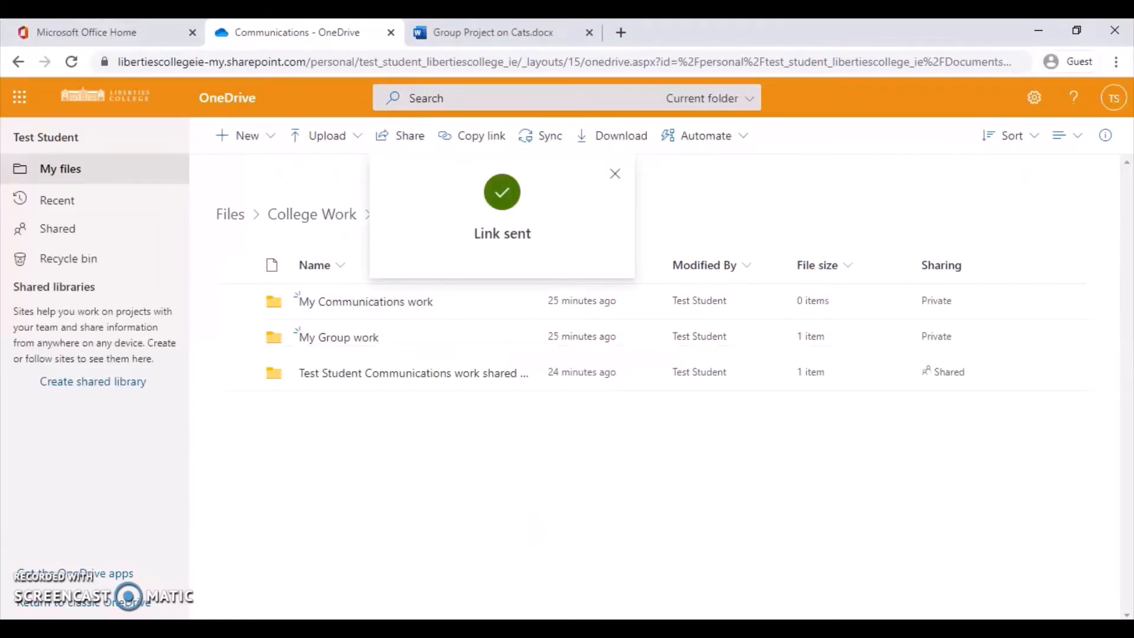
pyautogui.click(342, 384)
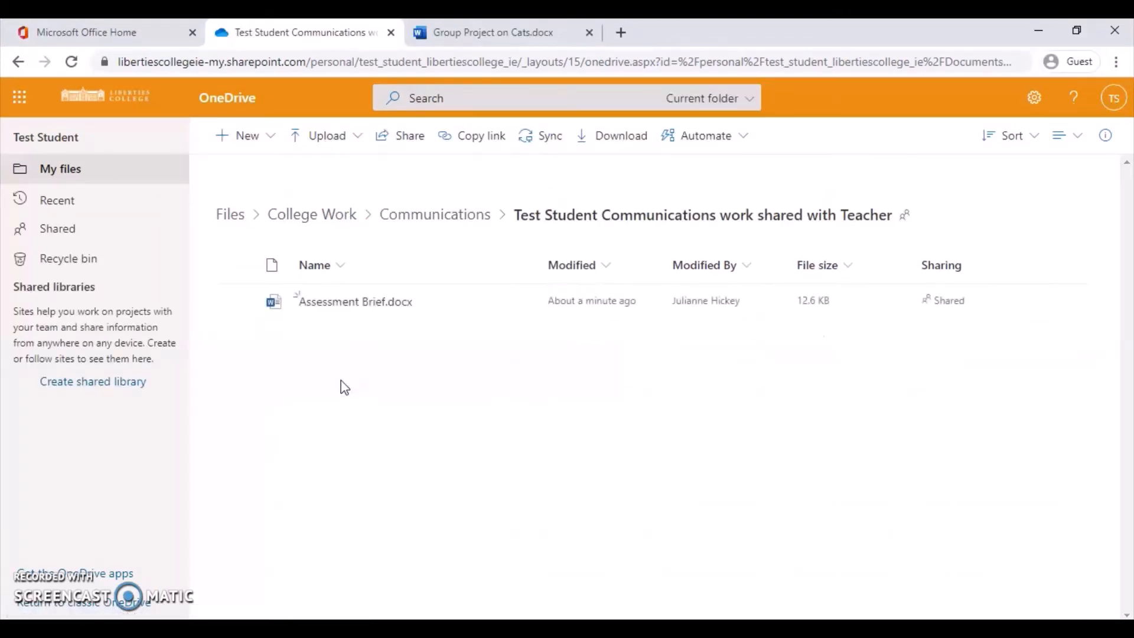
pyautogui.click(329, 376)
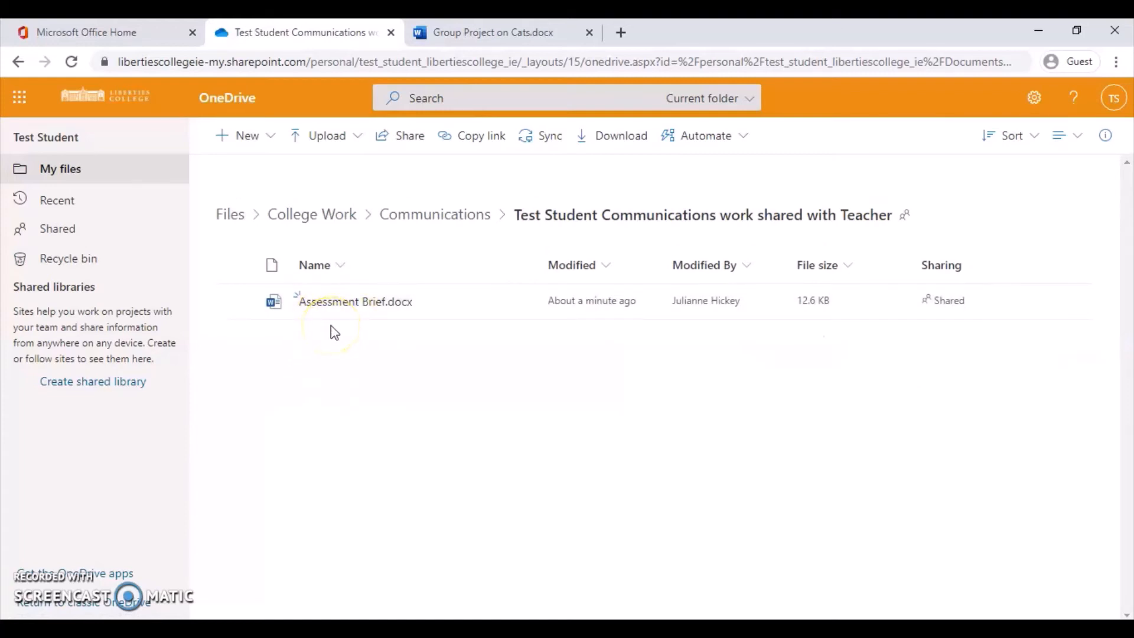